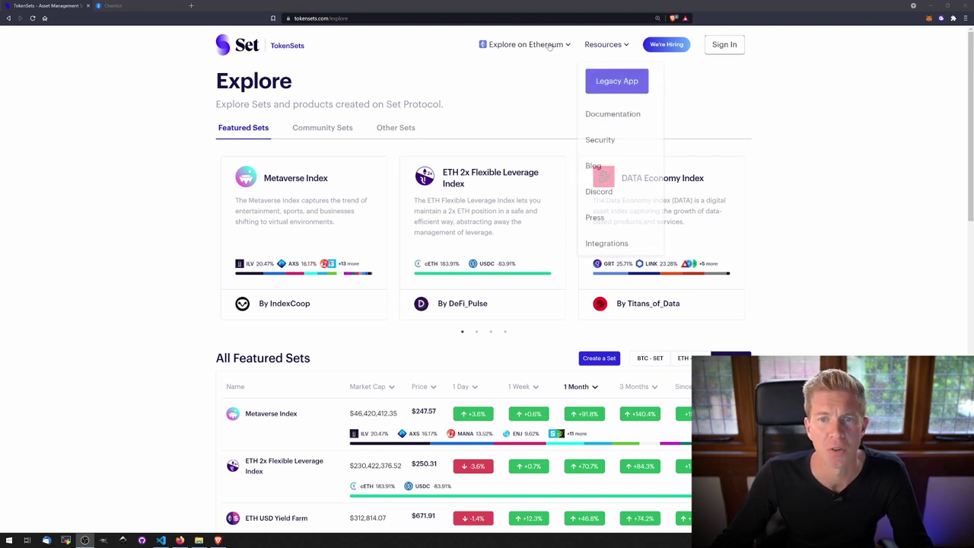
Choose 'Explore on Polygon' so the Explore page lists Polygon Sets instead of Ethereum ones.
mouse_move(525, 44)
click(539, 100)
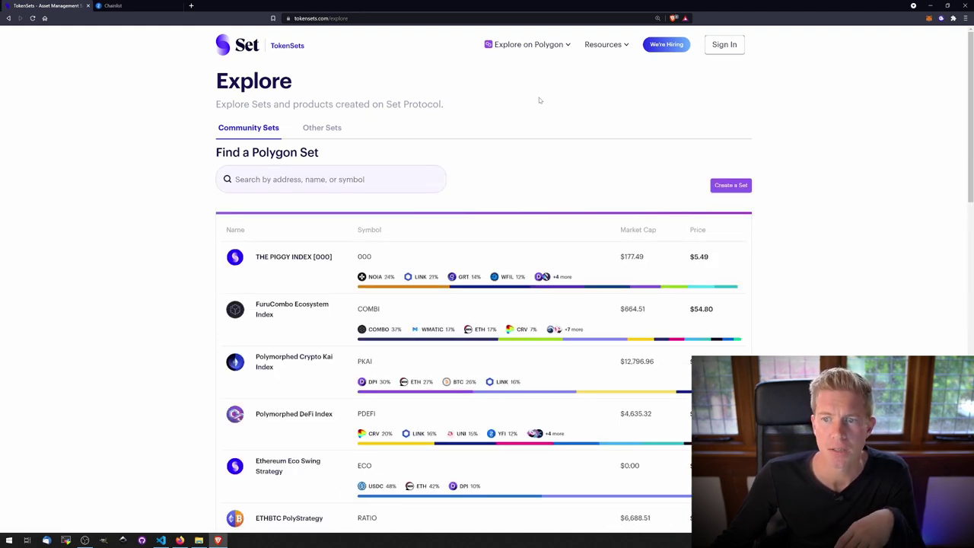
Start a new Set via Create a Set, glancing at the Chainlist network list.
click(742, 190)
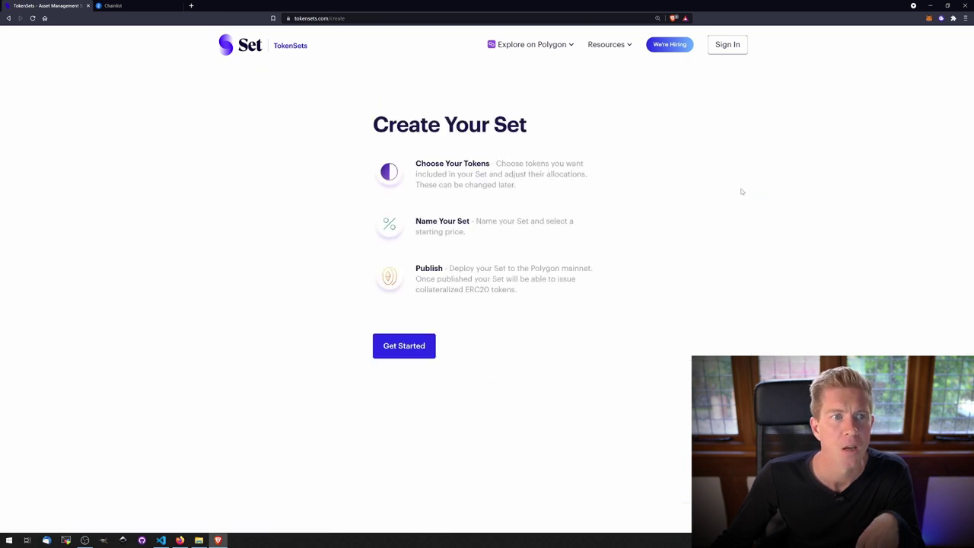
click(147, 7)
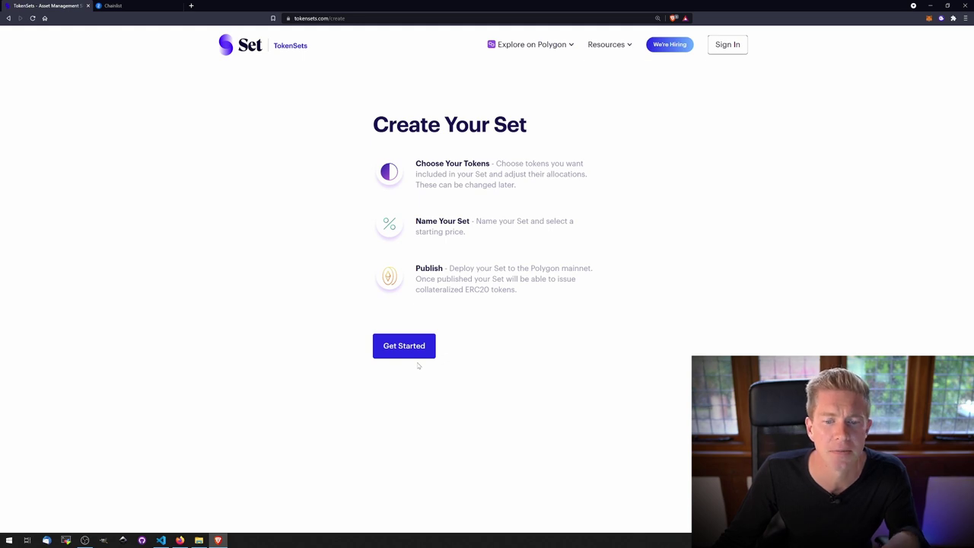
Add Wrapped ETH, renBTC and USD Coin as the new Set's components.
click(418, 353)
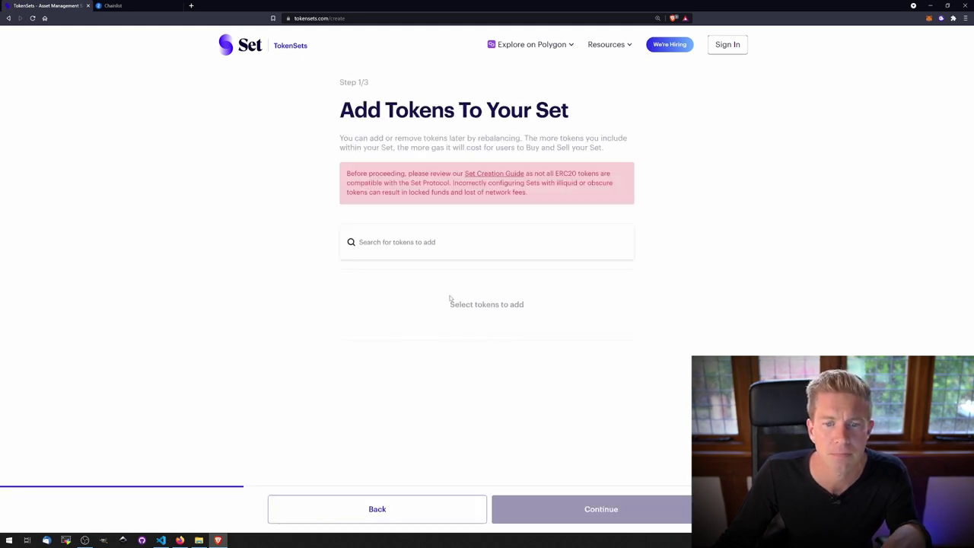
click(477, 251)
text(weth)
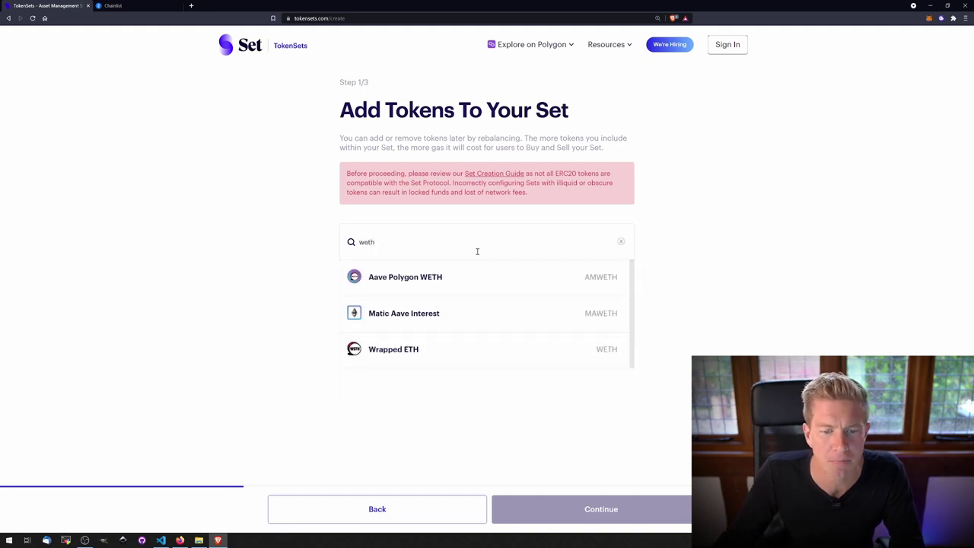
click(457, 340)
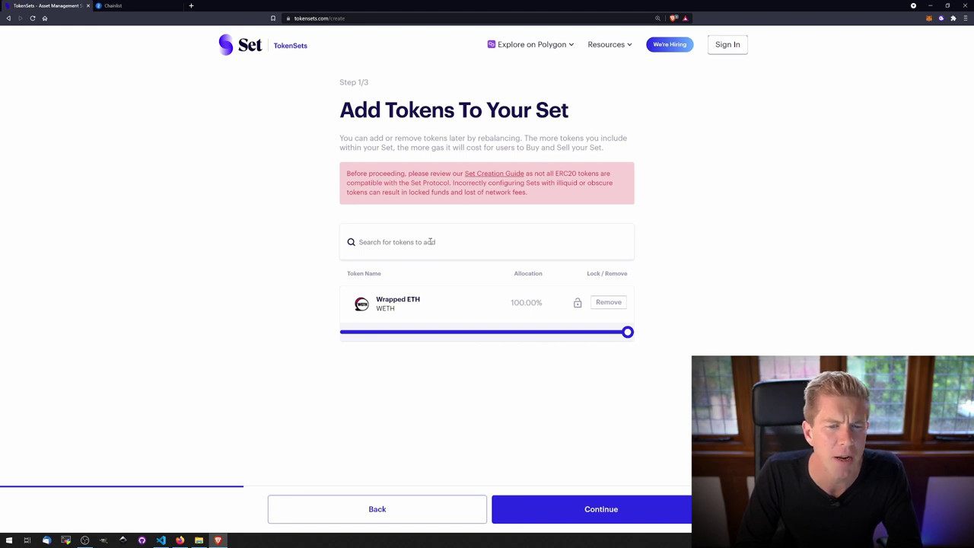
click(430, 242)
text(renbtc)
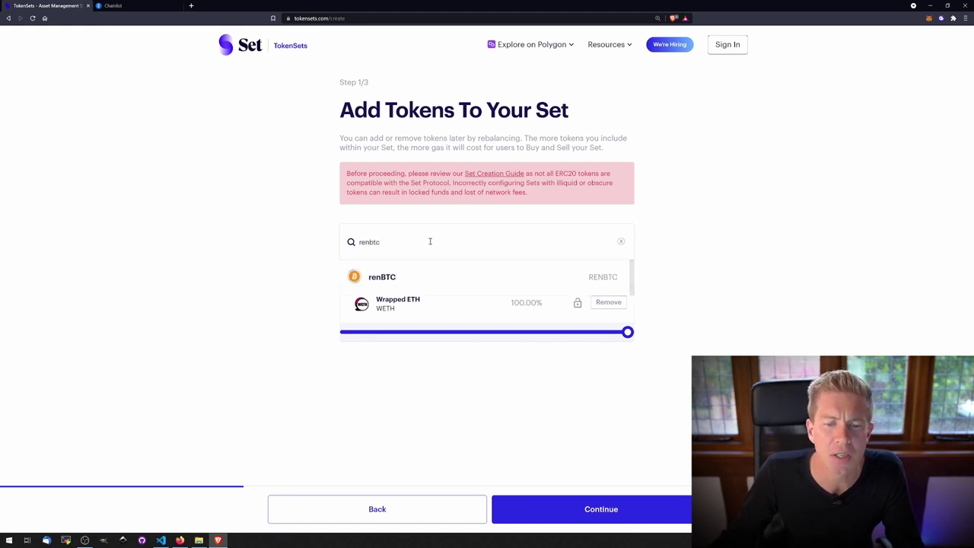
click(405, 278)
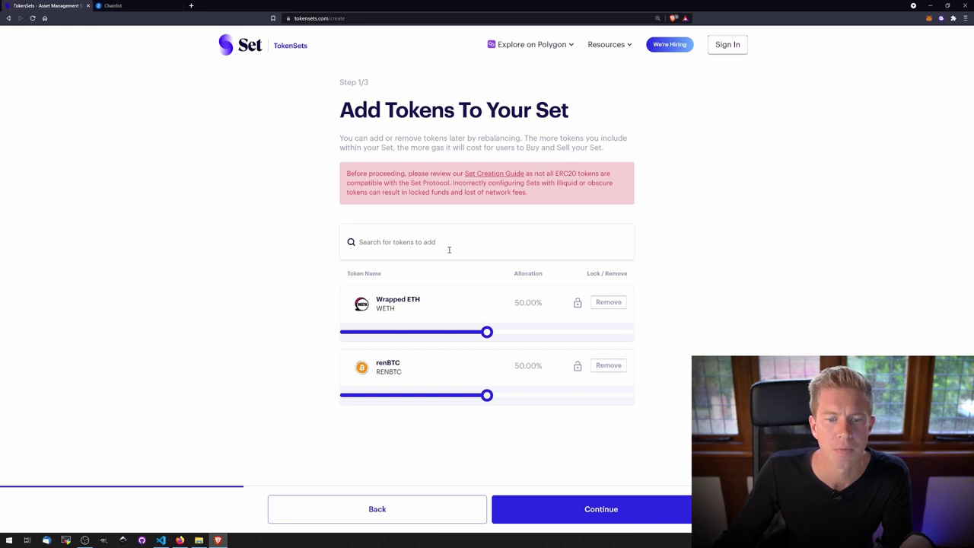
text(usdc)
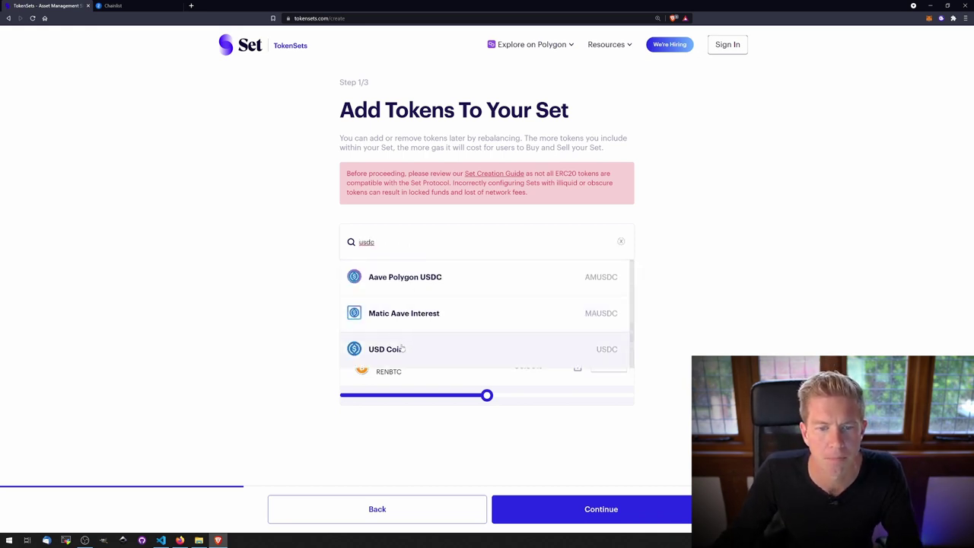
click(386, 349)
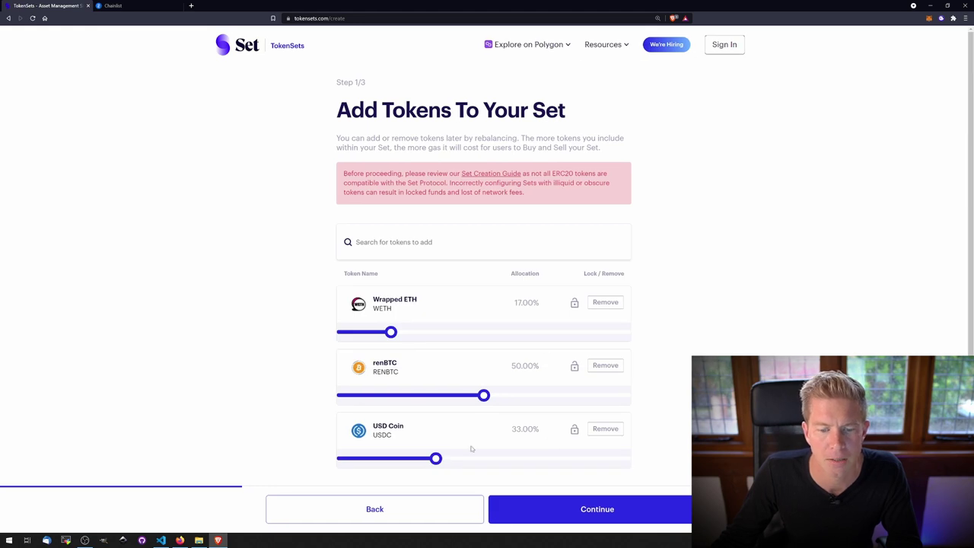
Allocate 30% WETH, 30% renBTC and 40% USDC, then proceed to the details step.
drag(437, 459, 457, 468)
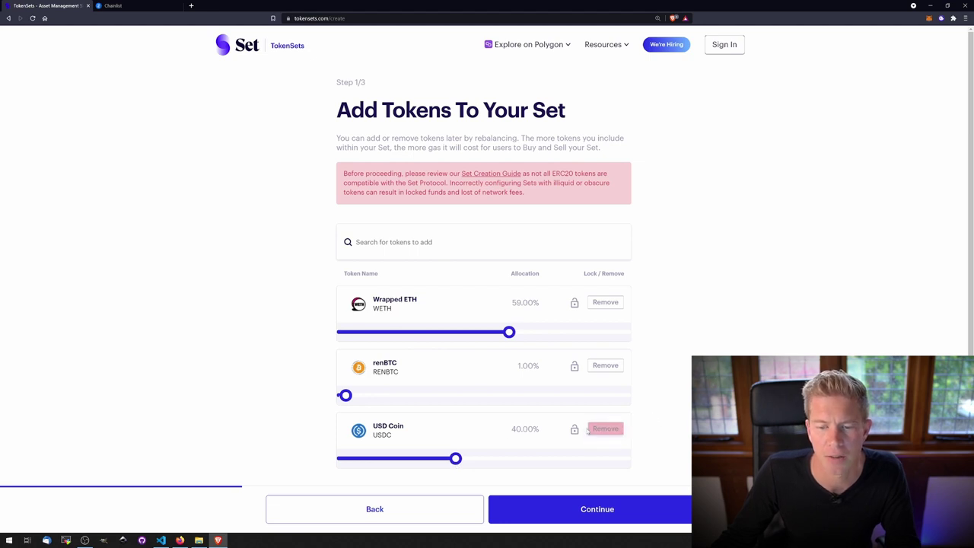
drag(347, 396, 428, 405)
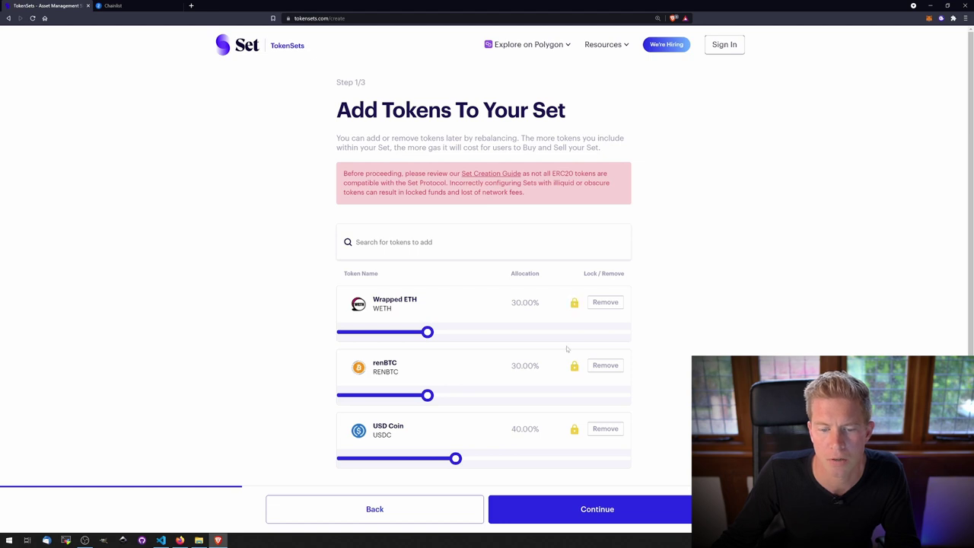
click(566, 504)
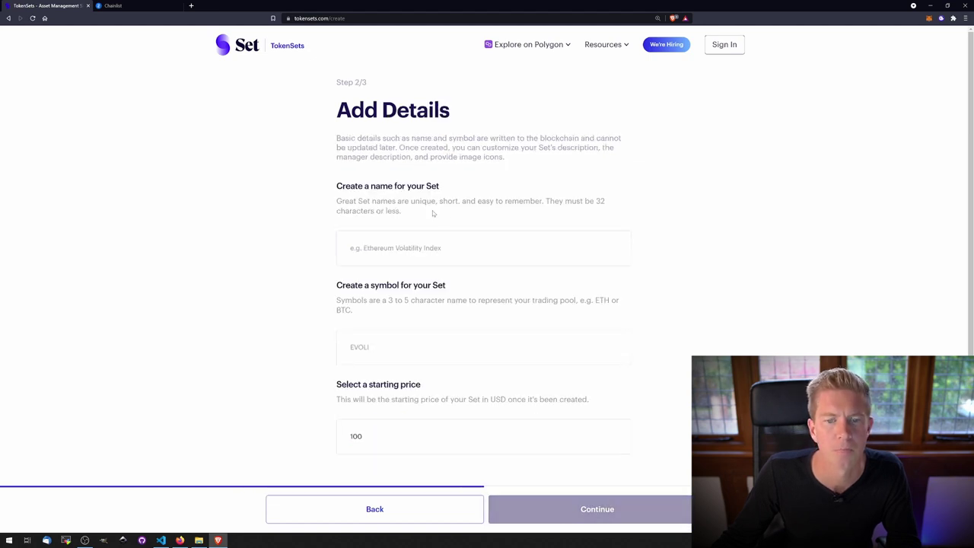
Name the Set 'Bachini 60/40 Portfolio', symbol BACH, starting price $1, and continue to publishing.
click(422, 249)
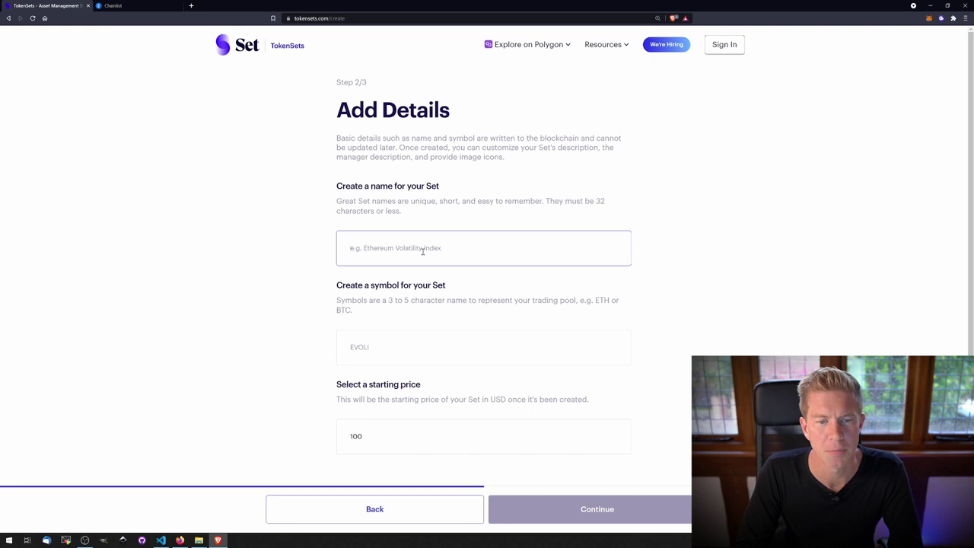
text(Bac)
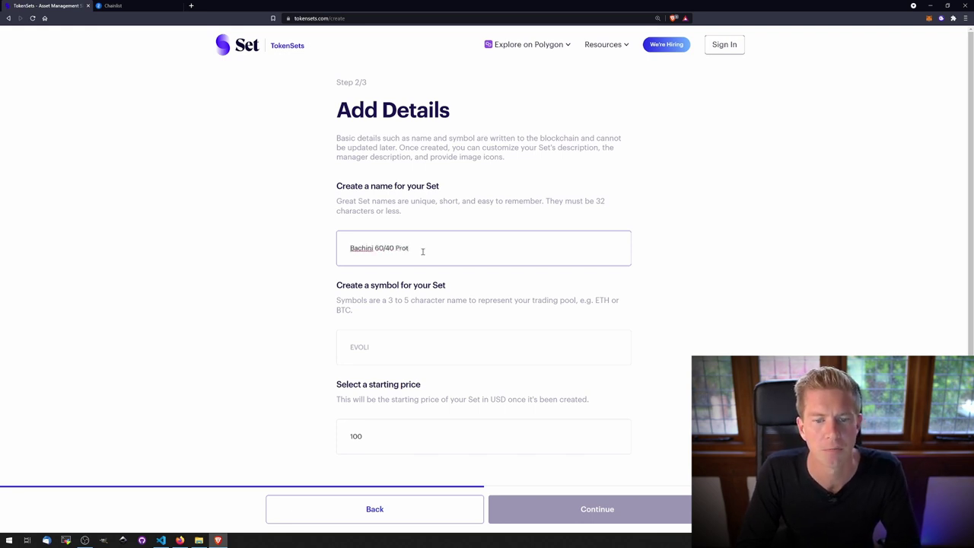
text(hini 60/40 Portfolio)
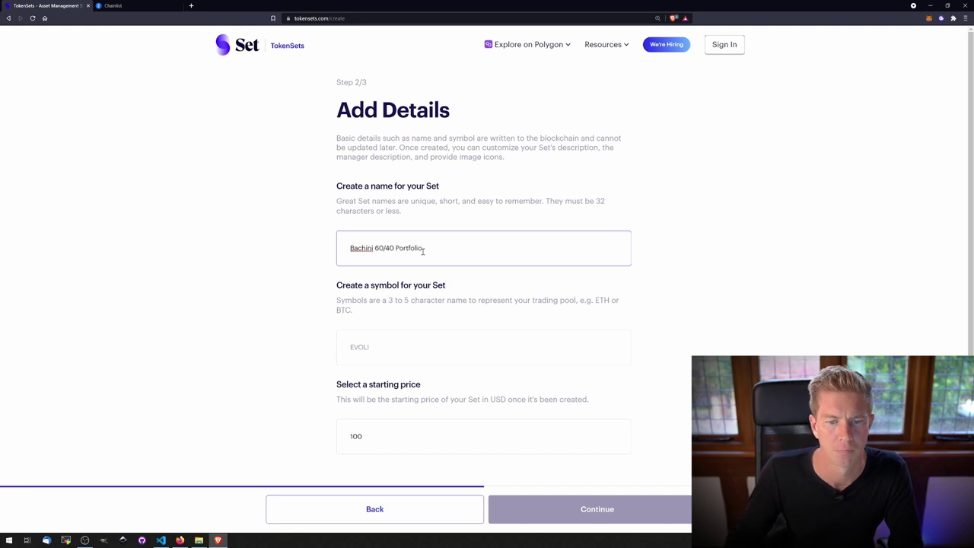
key(Tab)
text(BA)
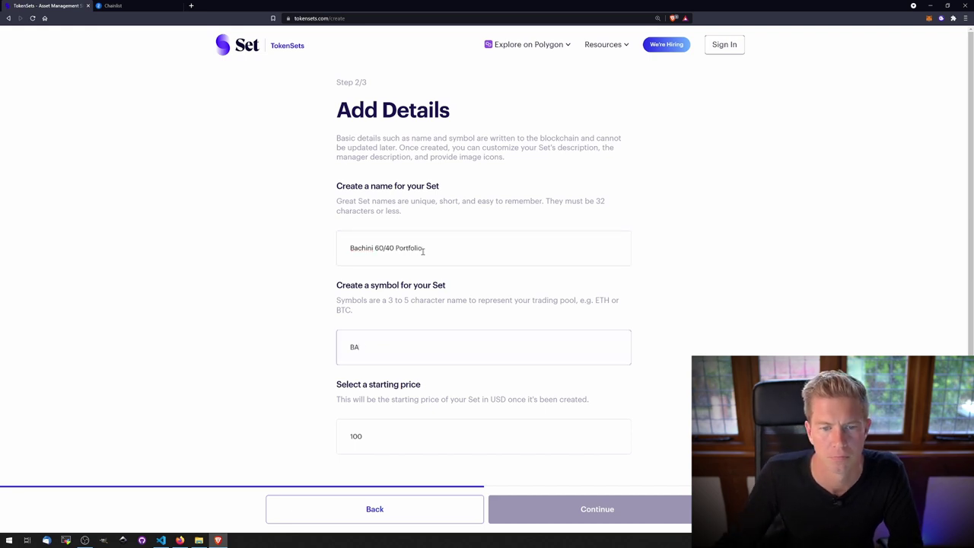
text(CH)
click(446, 354)
scroll(446, 354, down, 1)
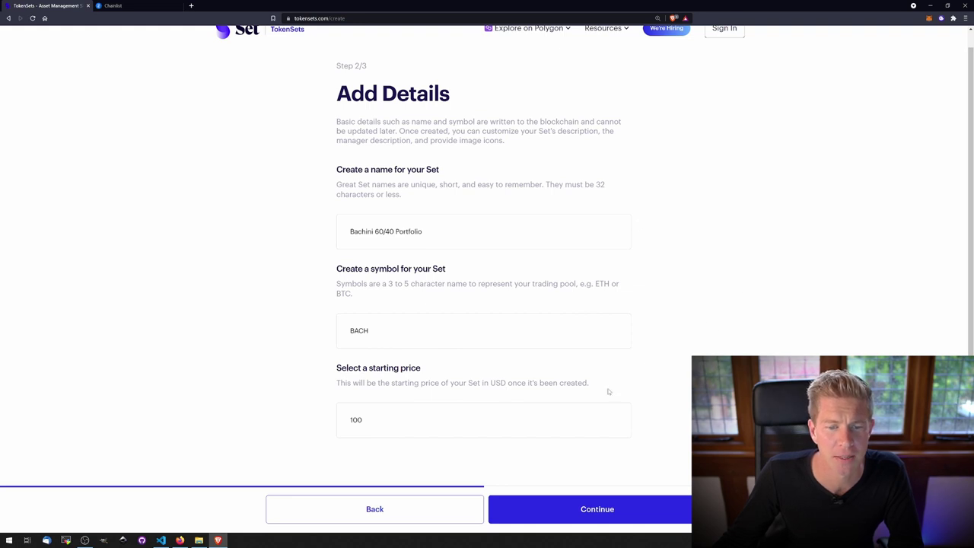
drag(419, 411, 329, 421)
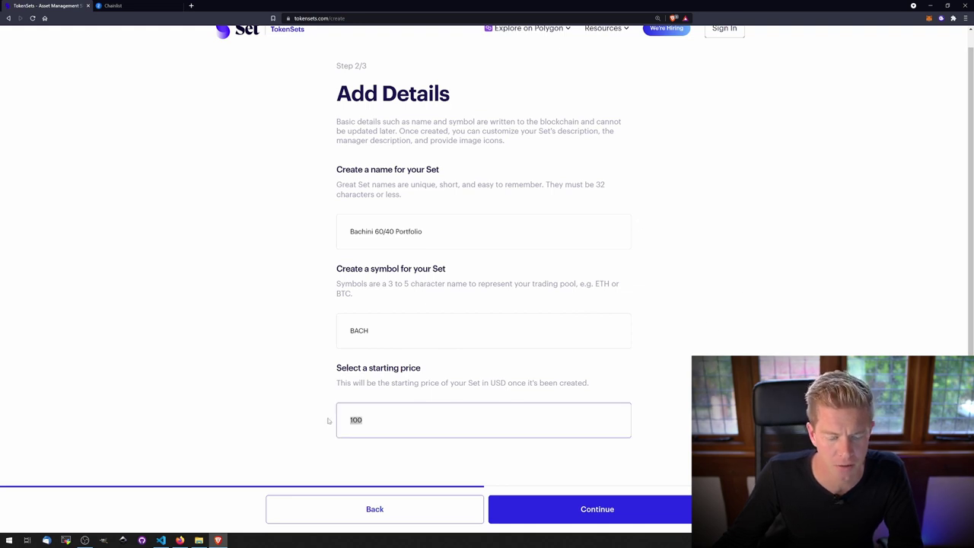
click(687, 445)
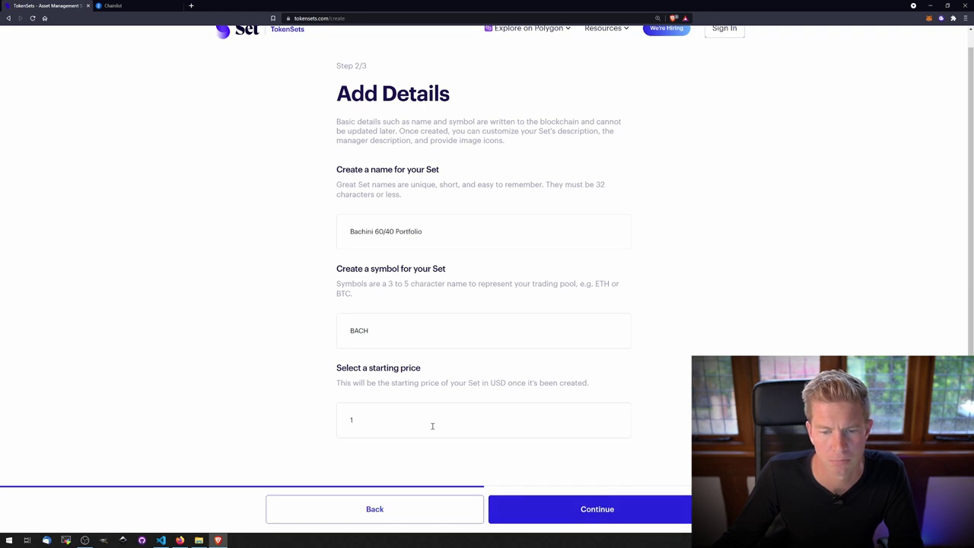
click(578, 506)
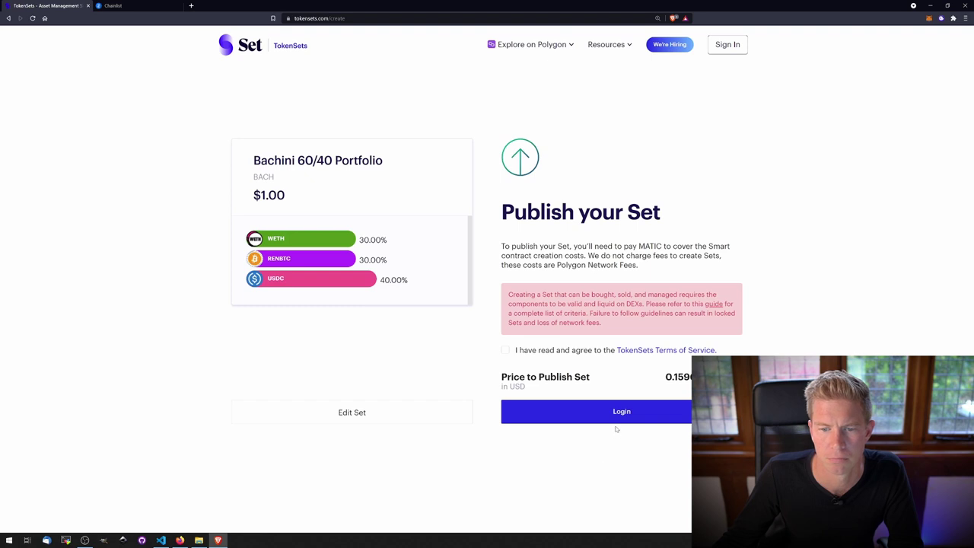
Log in to TokenSets with MetaMask, connecting the wallet account, and return to the publish page.
click(541, 414)
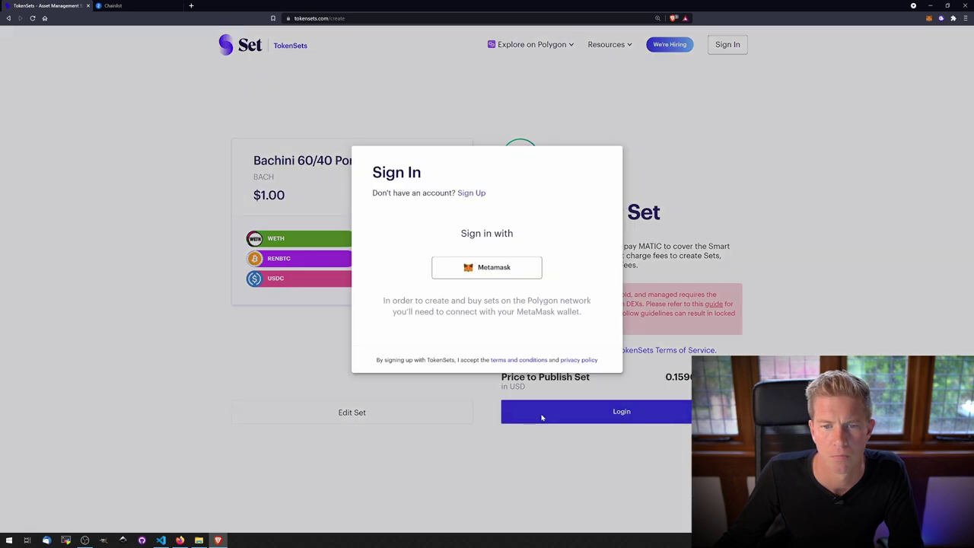
click(518, 267)
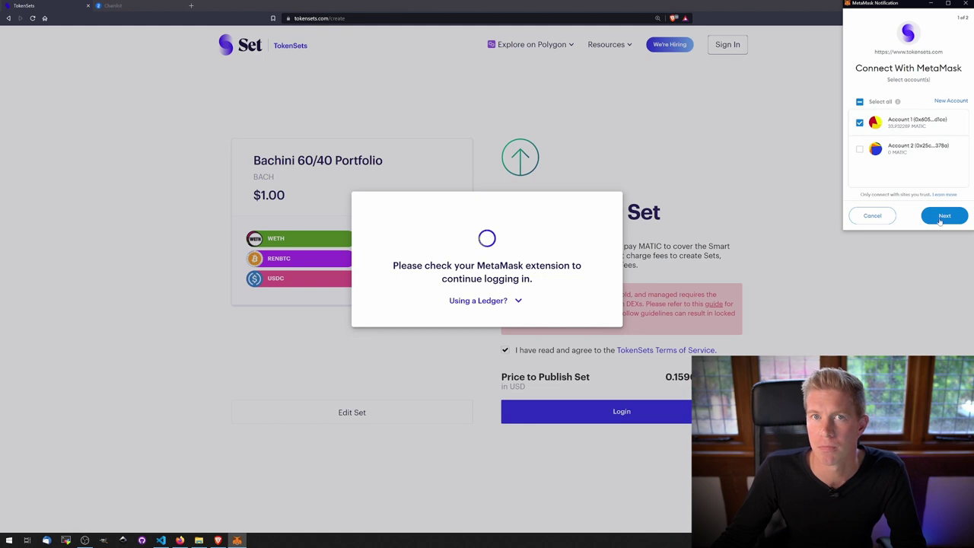
click(941, 219)
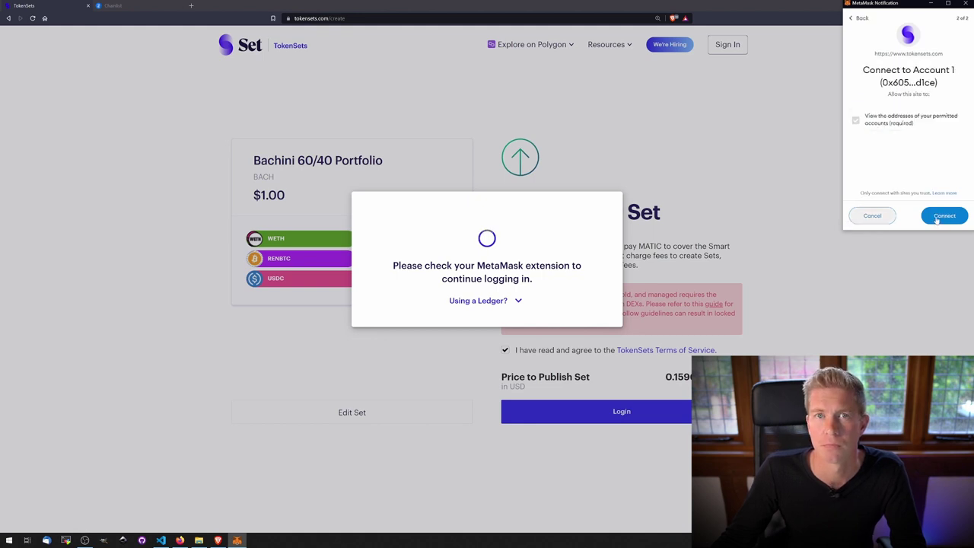
click(937, 218)
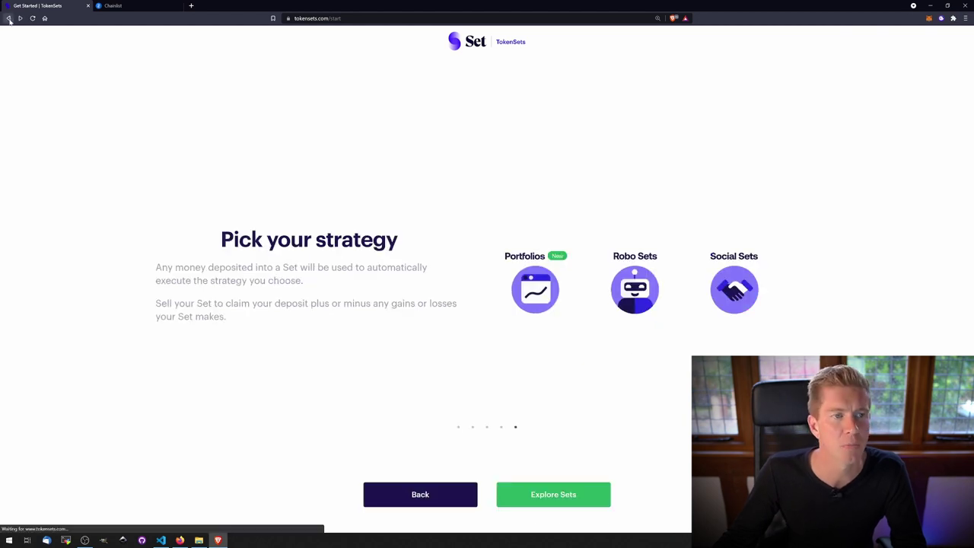
click(8, 18)
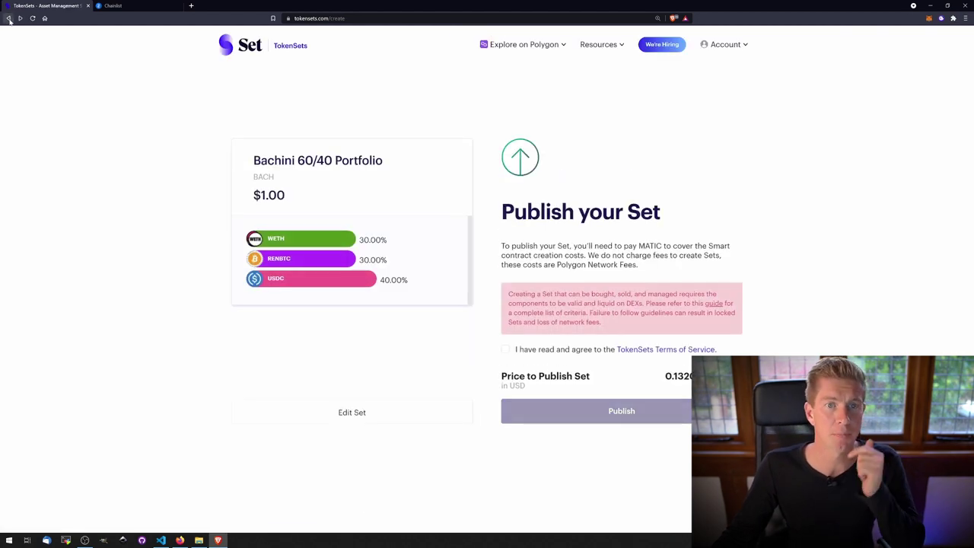
Accept the Terms of Service and confirm the BACH publishing transaction in MetaMask.
click(505, 349)
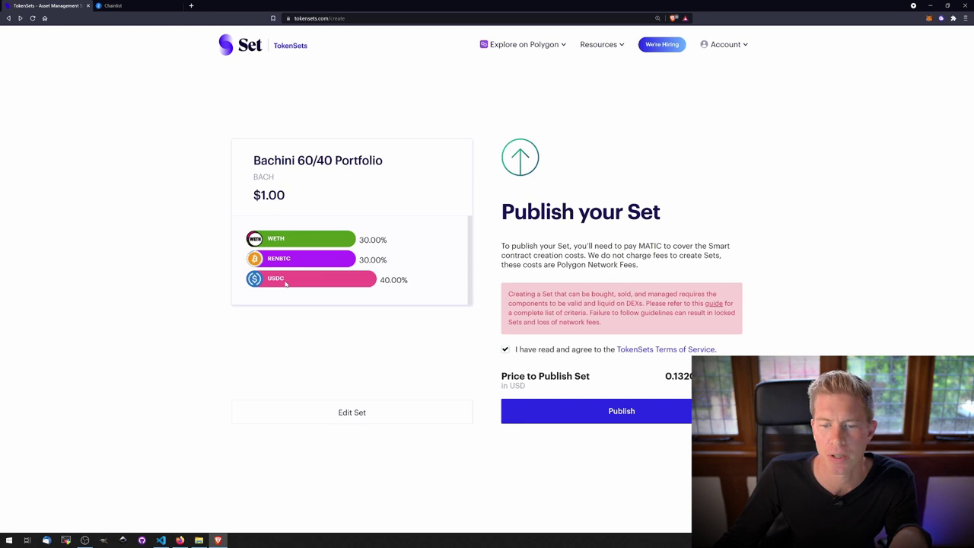
click(609, 419)
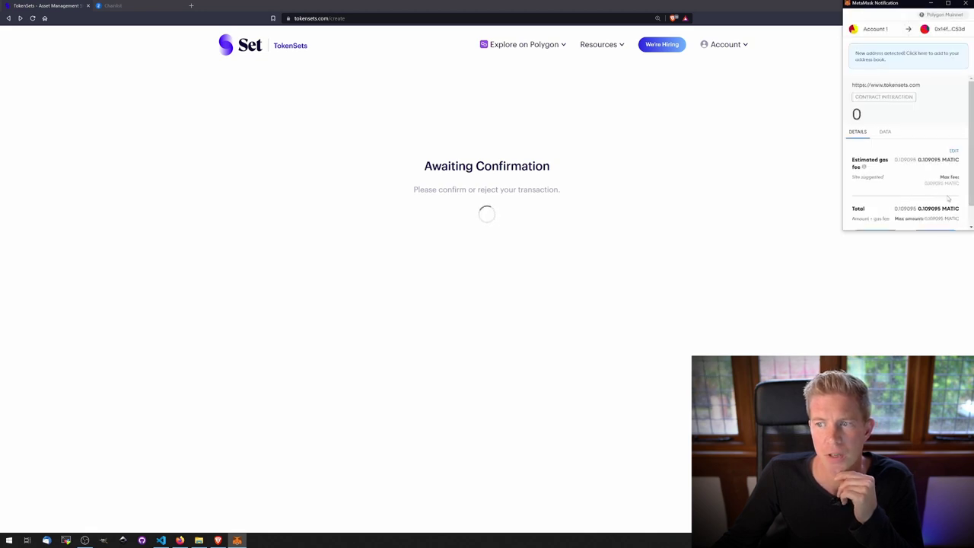
scroll(948, 201, down, 1)
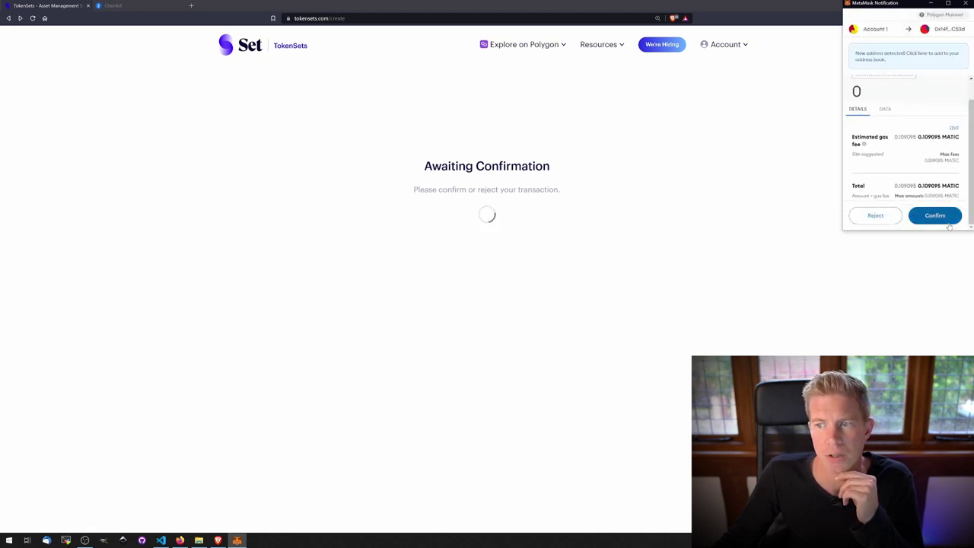
click(947, 222)
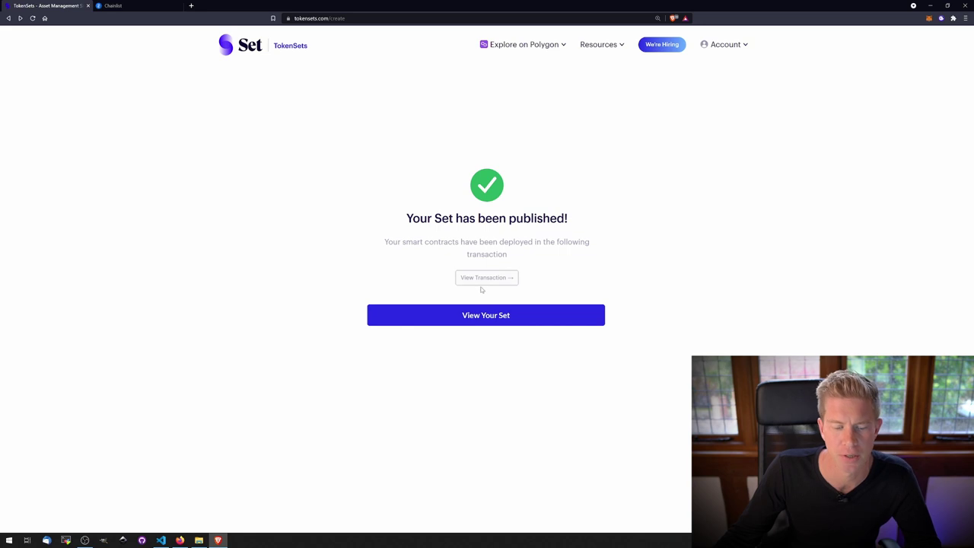
Open the published BACH Set, dismiss the safety alert, and enable Issuance with wallet approval.
click(481, 279)
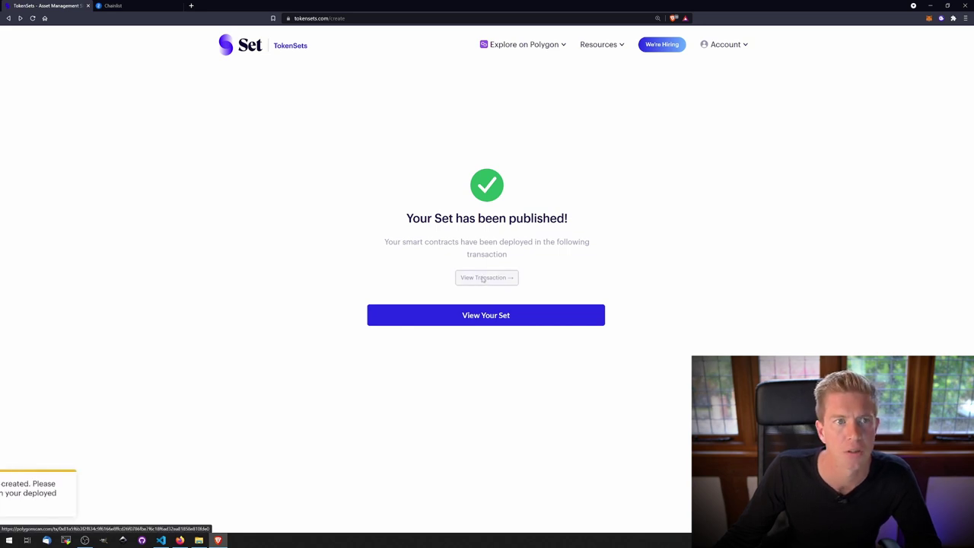
click(471, 320)
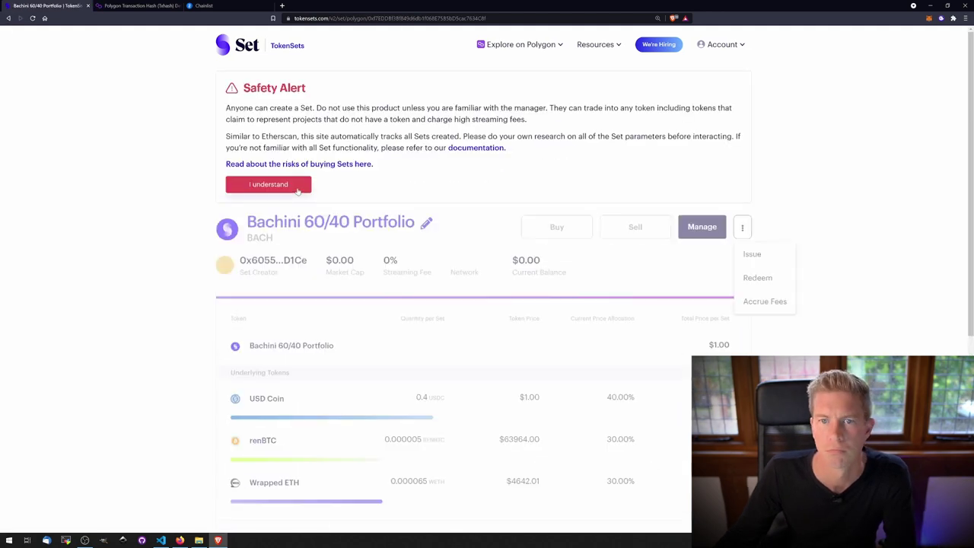
click(298, 190)
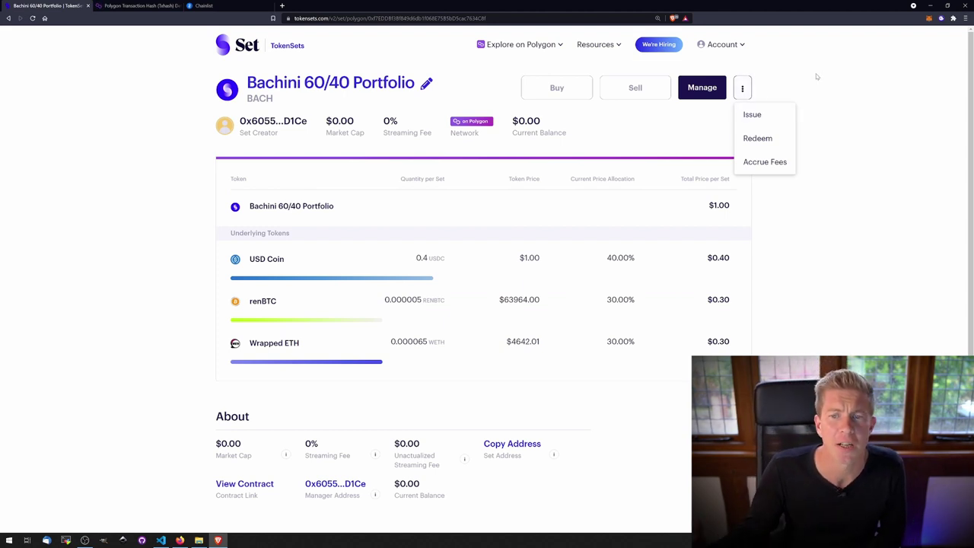
click(754, 115)
click(421, 241)
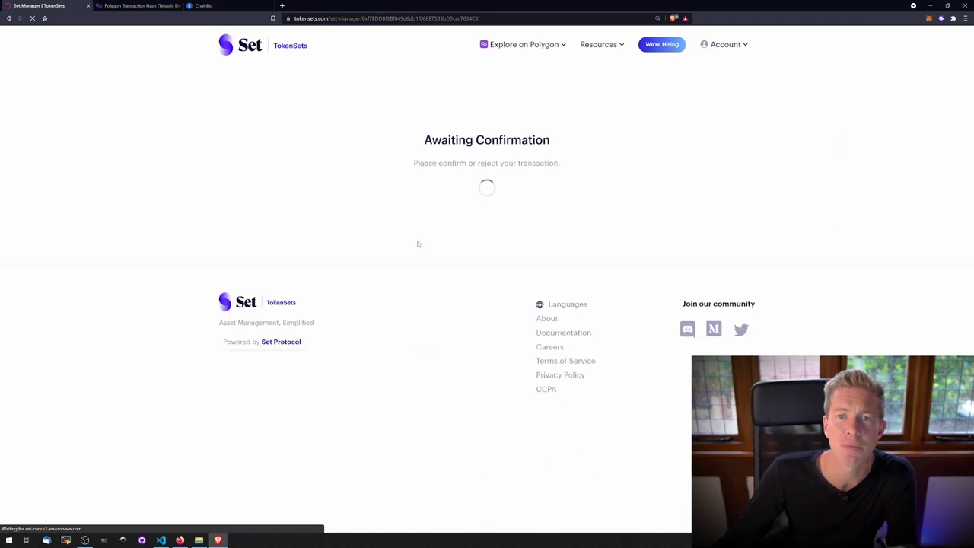
click(939, 217)
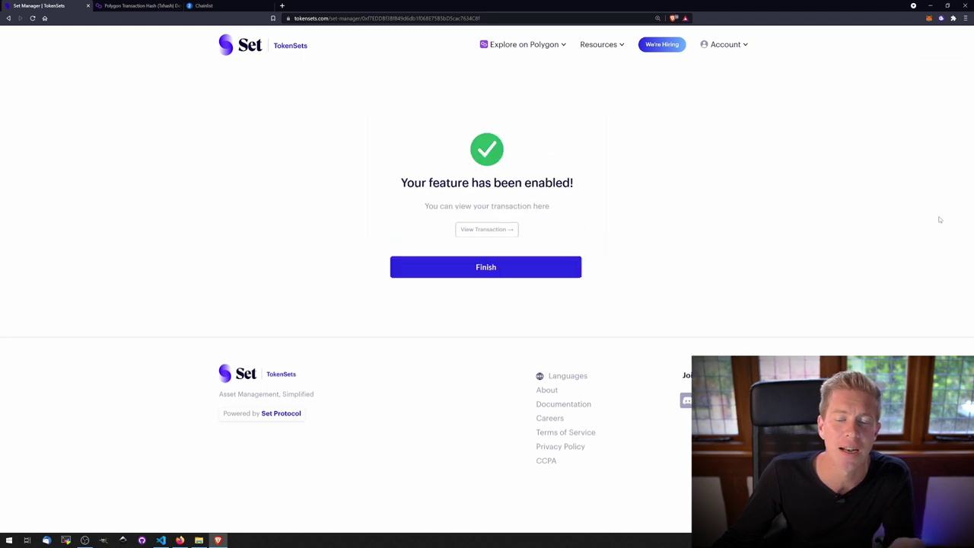
Enable the BACH streaming fee via Set Fee and approve the transaction in MetaMask.
click(523, 277)
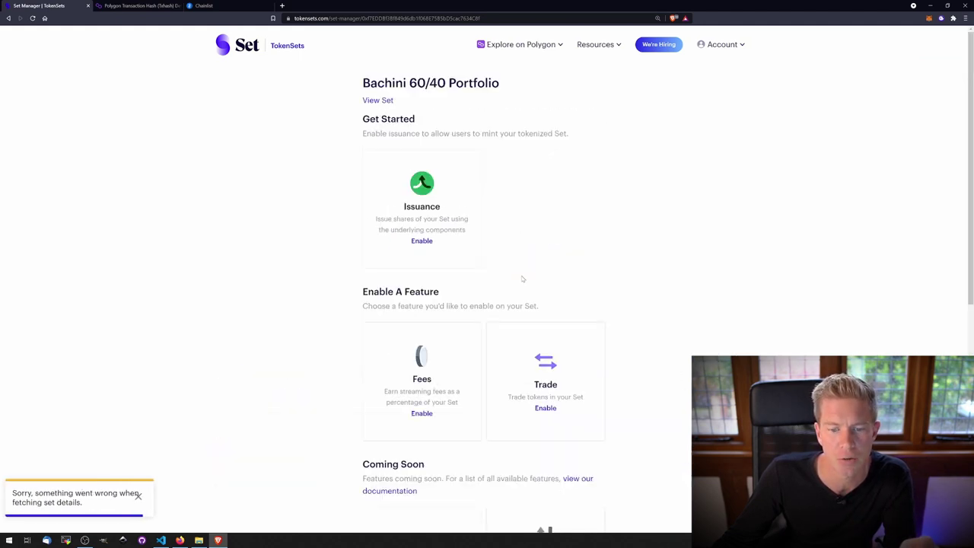
scroll(501, 337, down, 1)
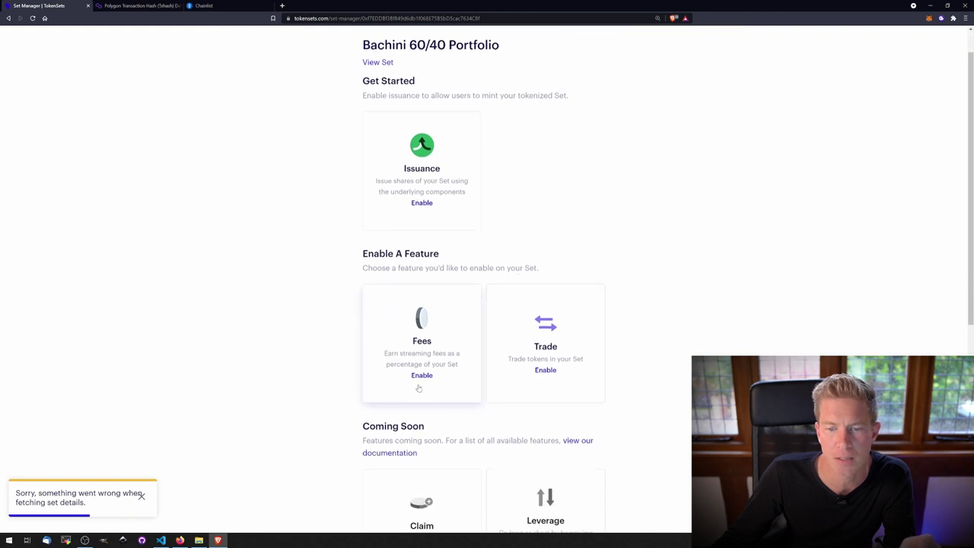
click(422, 376)
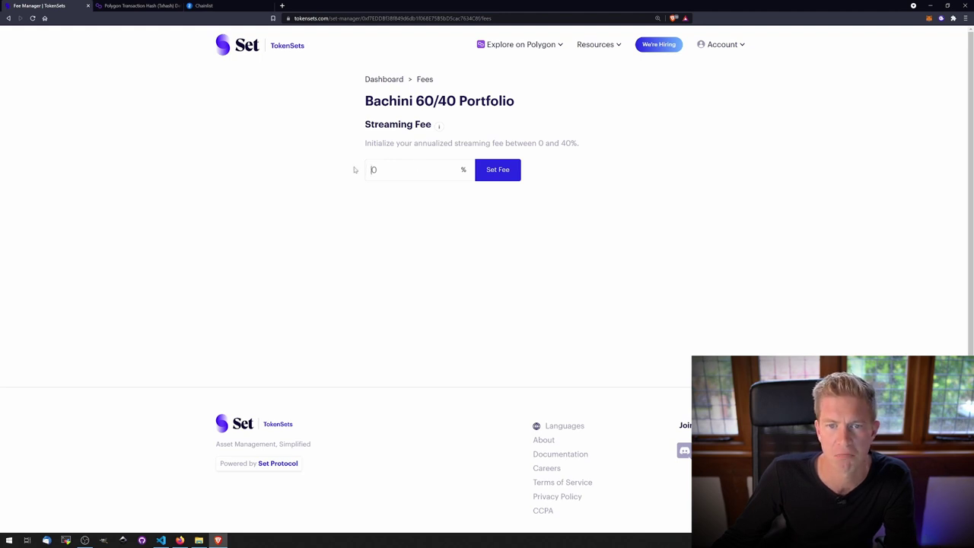
click(510, 172)
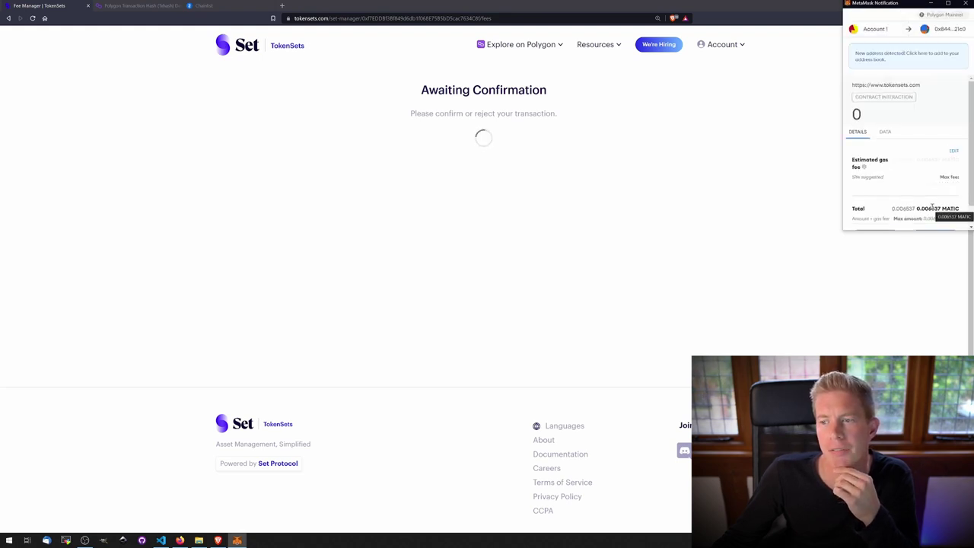
scroll(932, 209, down, 1)
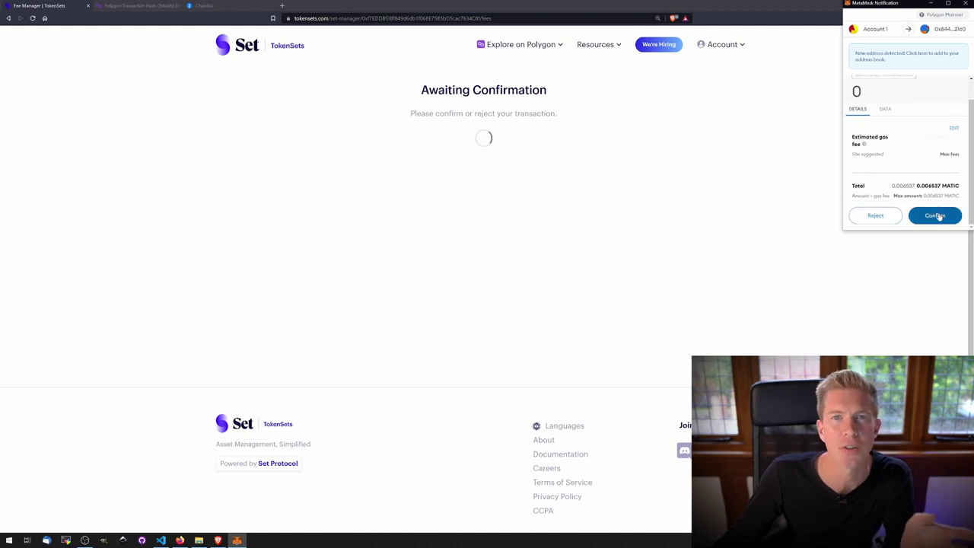
click(939, 217)
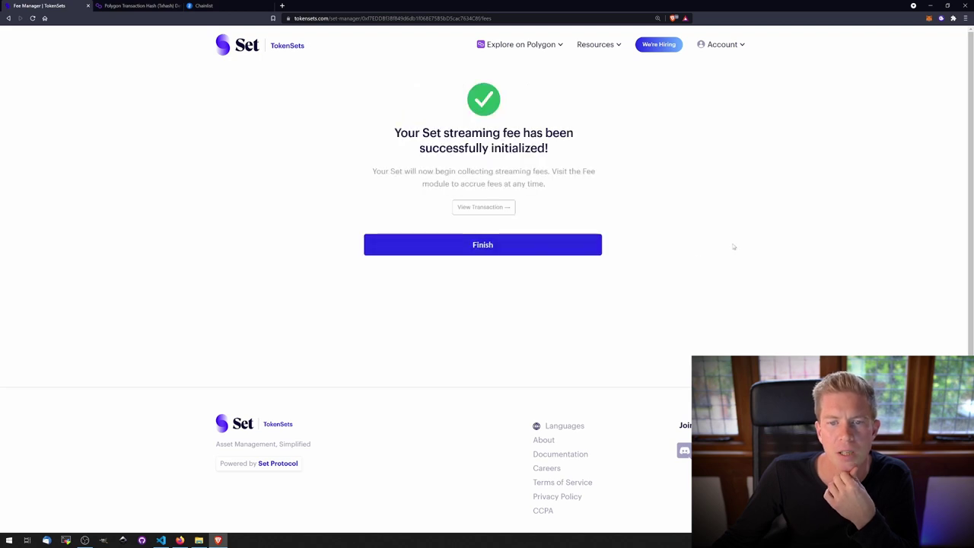
click(535, 247)
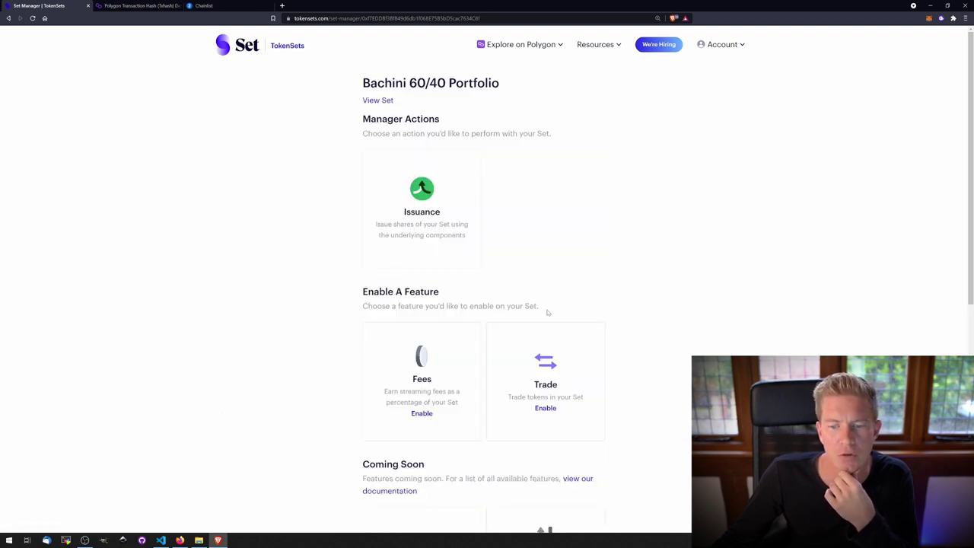
Enable Trade on the BACH Set and confirm the transaction in MetaMask.
click(545, 409)
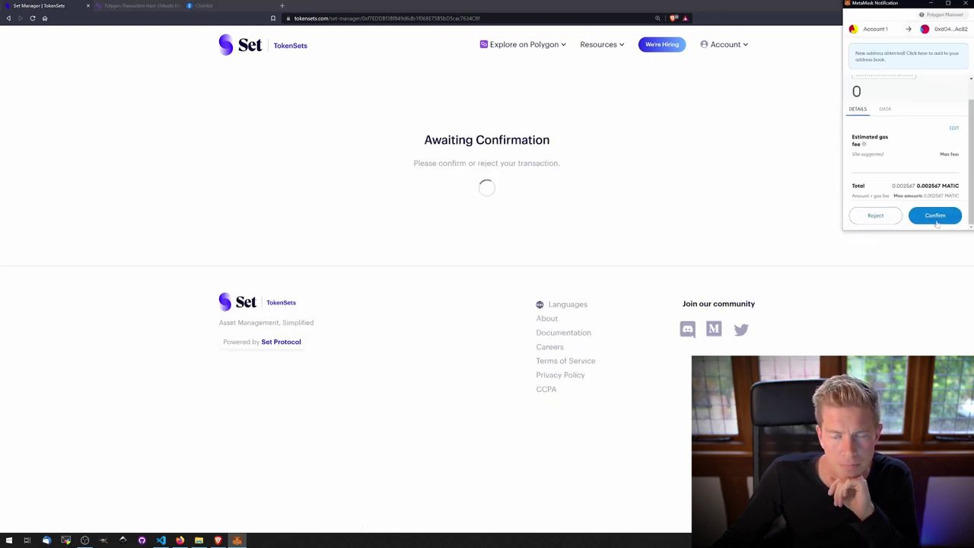
click(935, 213)
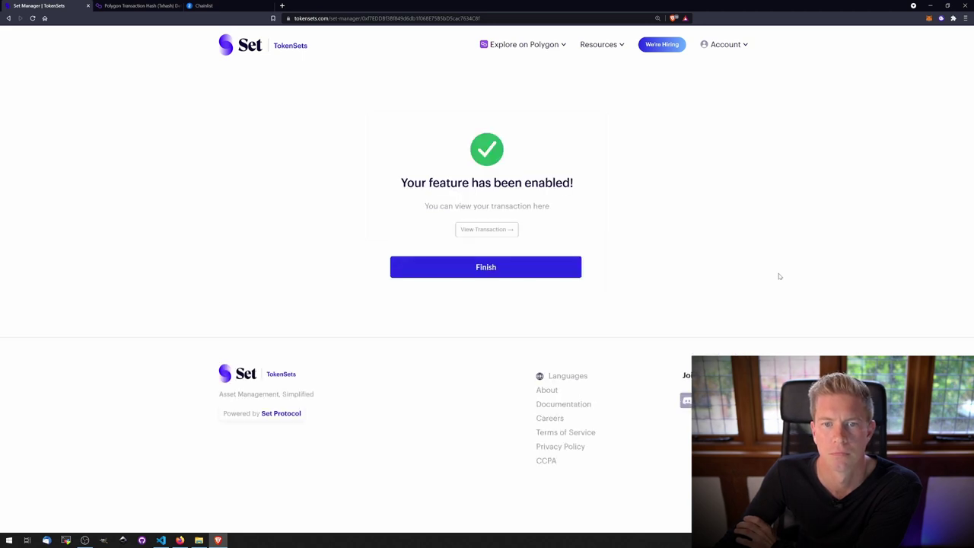
click(563, 274)
Approve WETH, renBTC and USDC for issuing 1 BACH, then bring up SushiSwap's swap page.
scroll(601, 235, up, 1)
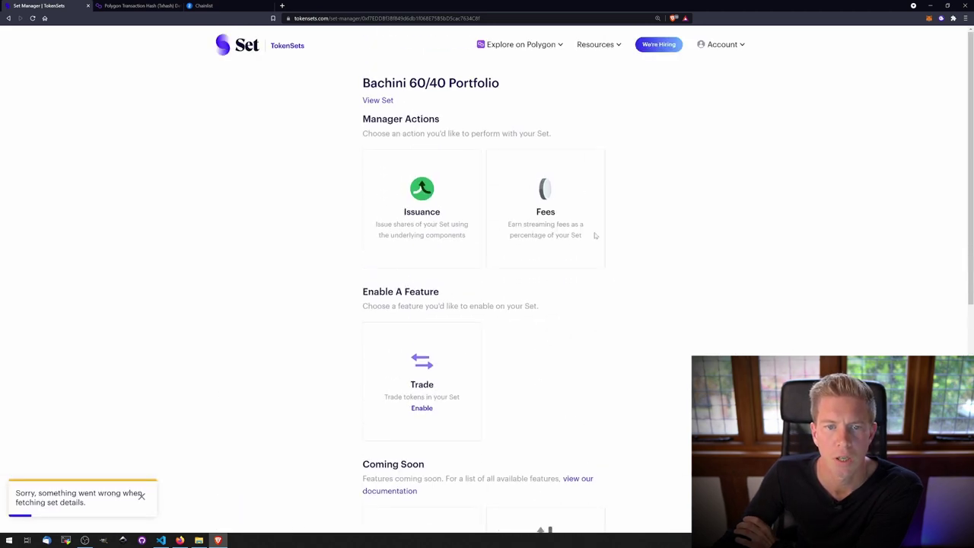
click(432, 194)
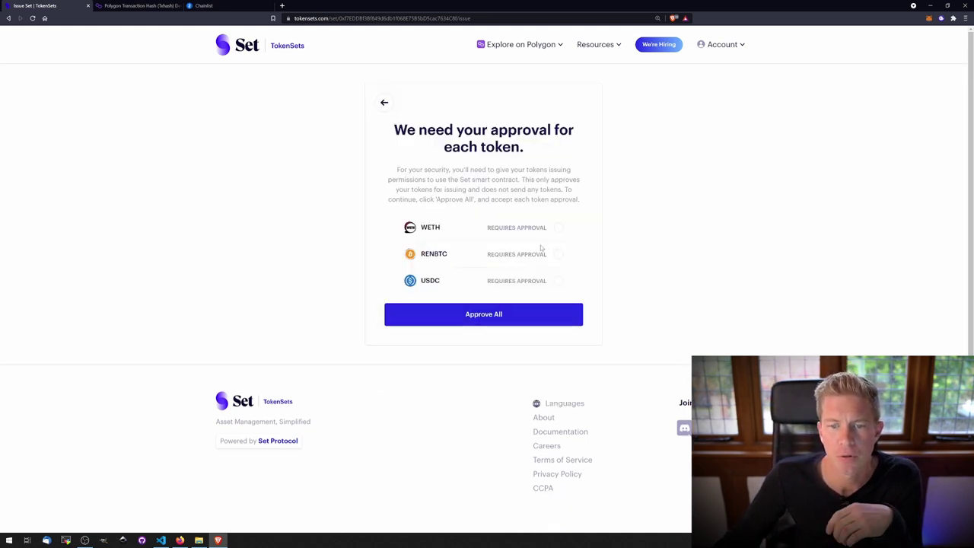
click(513, 318)
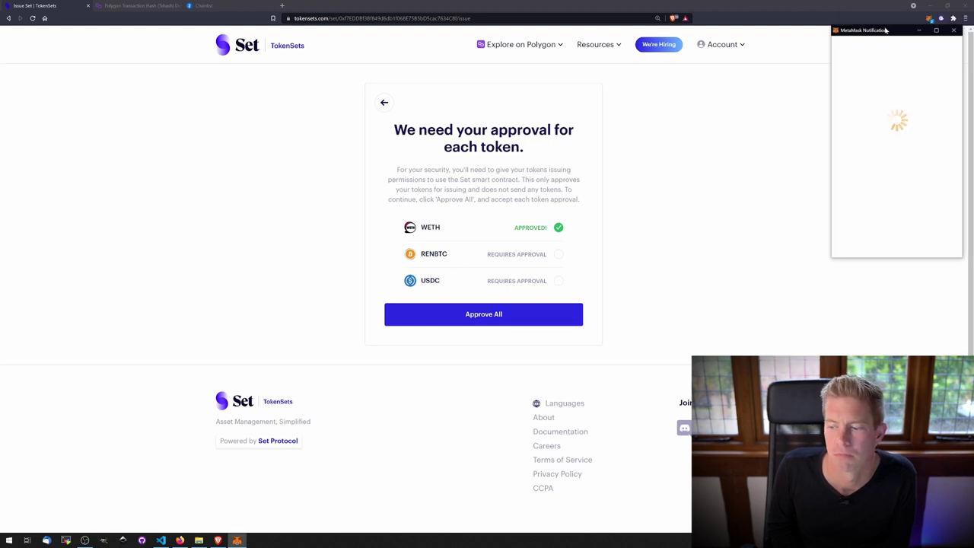
click(894, 225)
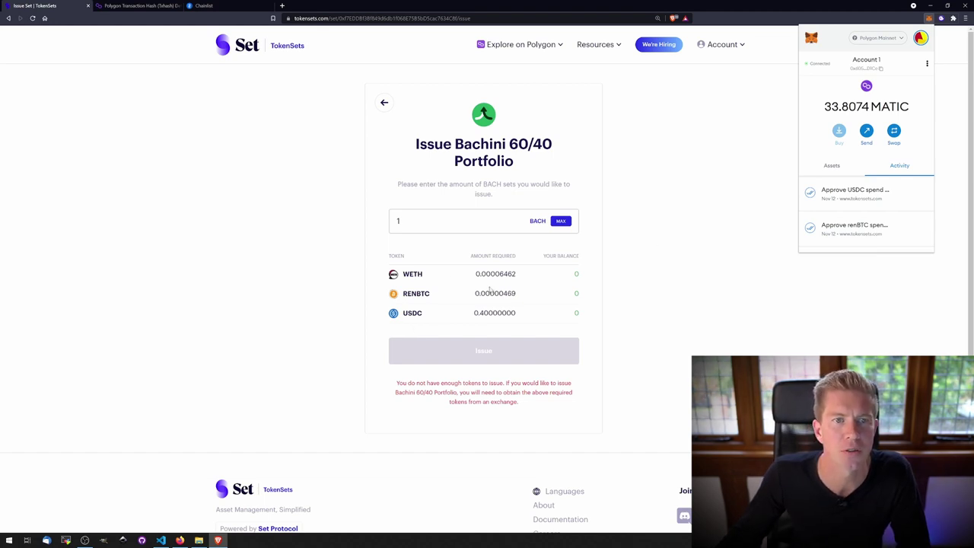
click(283, 6)
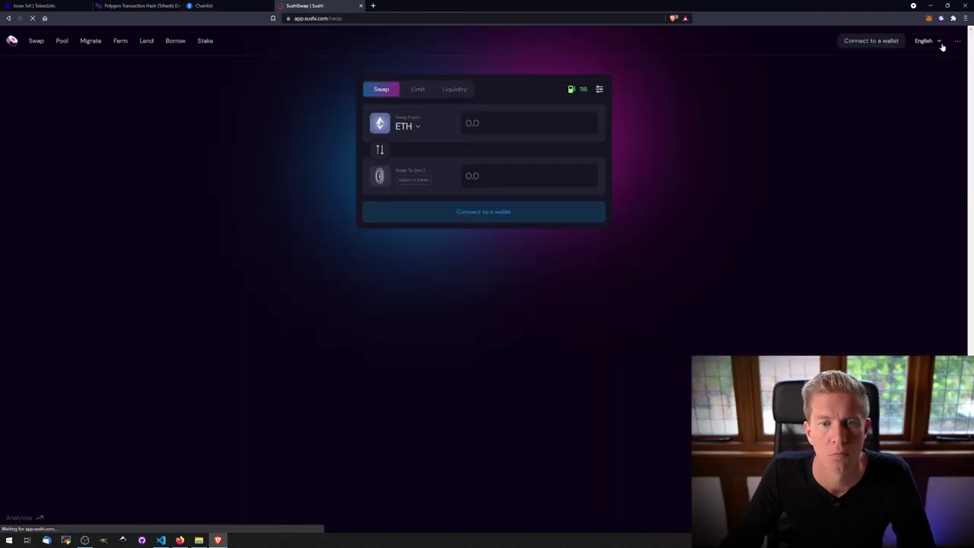
Connect MetaMask to SushiSwap and swap 5 MATIC for WETH.
click(872, 41)
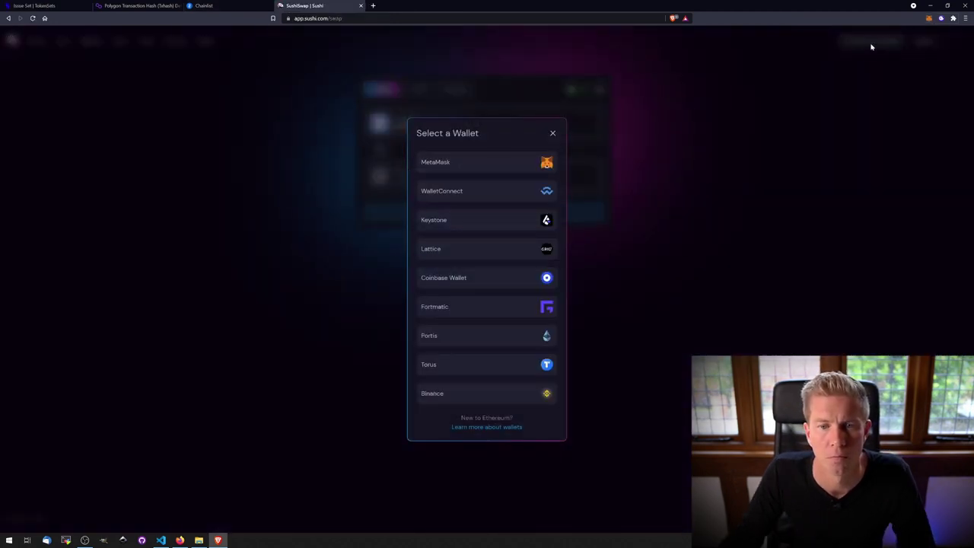
click(465, 164)
click(498, 224)
click(498, 383)
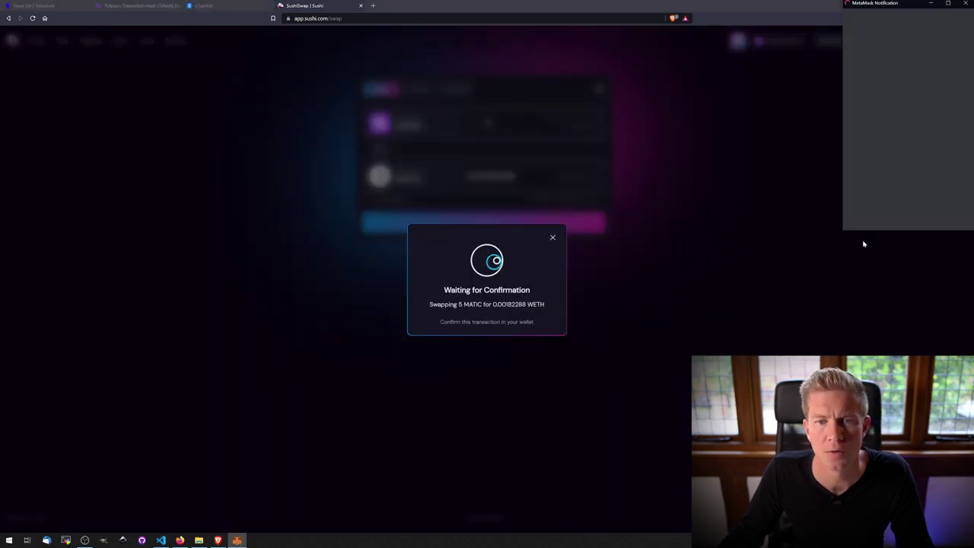
click(944, 216)
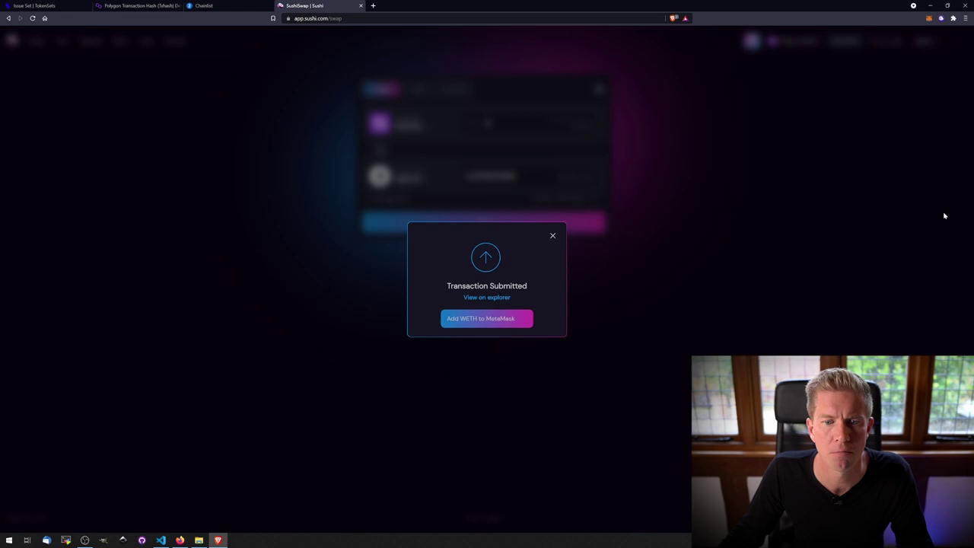
click(553, 237)
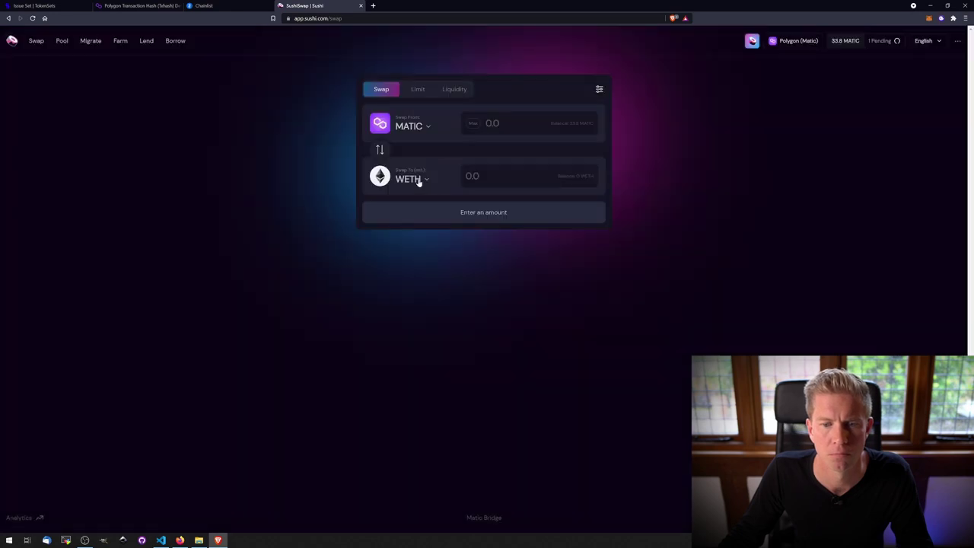
Swap 5 MATIC for renBTC, approving the transaction in MetaMask.
click(417, 181)
text(renb)
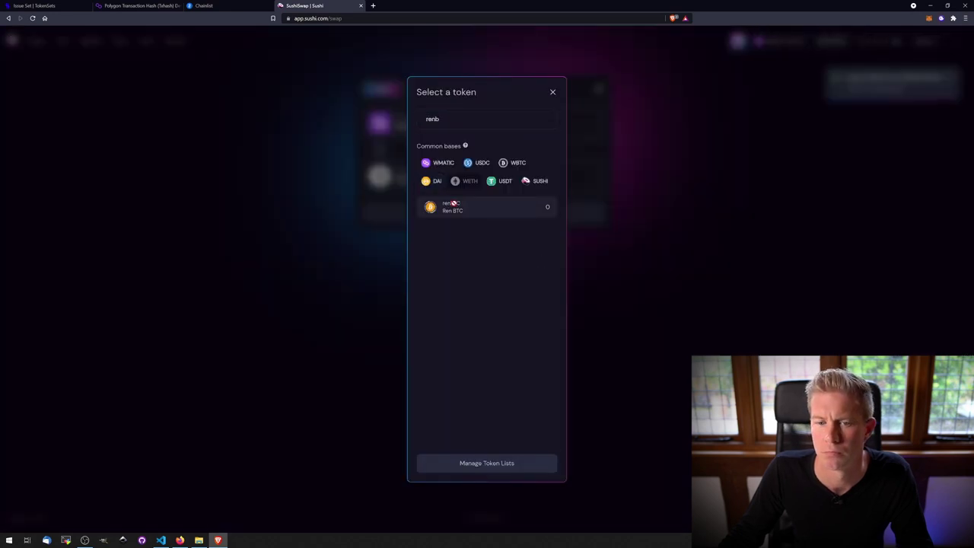
click(454, 206)
click(482, 220)
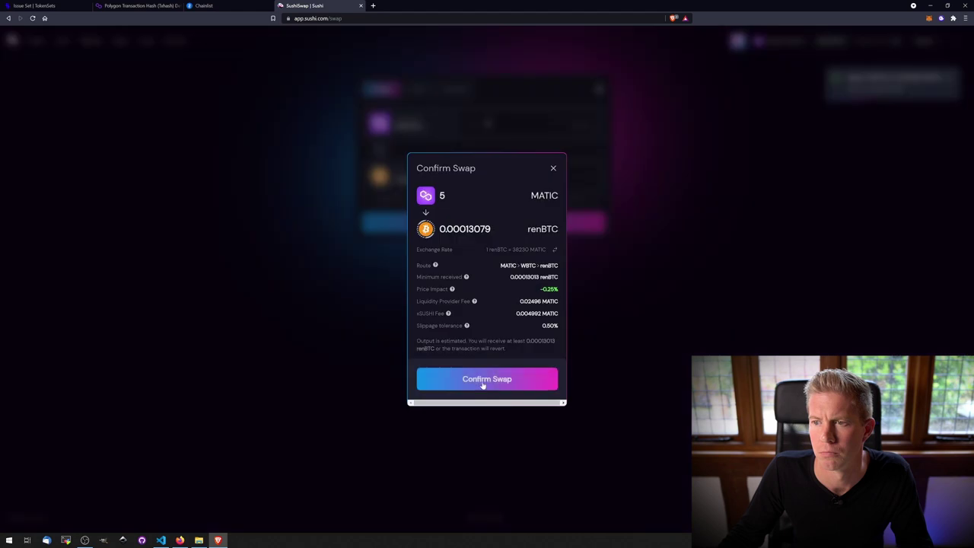
click(482, 384)
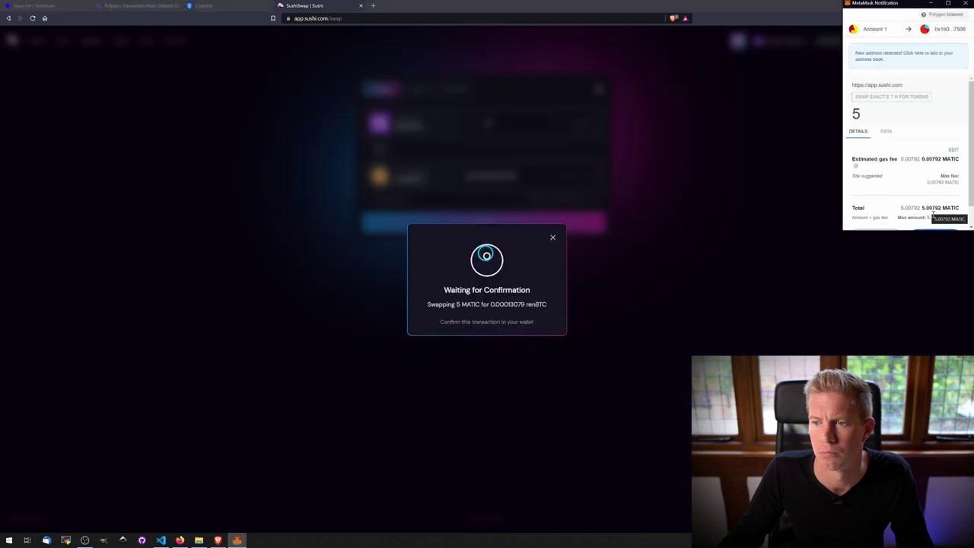
scroll(932, 217, down, 2)
click(935, 215)
click(504, 187)
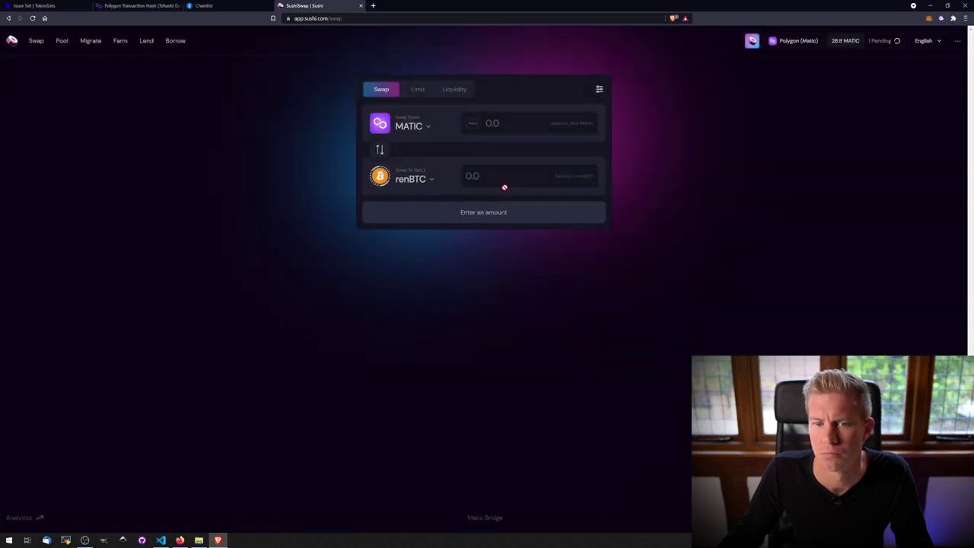
Swap 5 MATIC for about 8.34 USDC and return to the BACH issuing tab.
text(1)
click(415, 179)
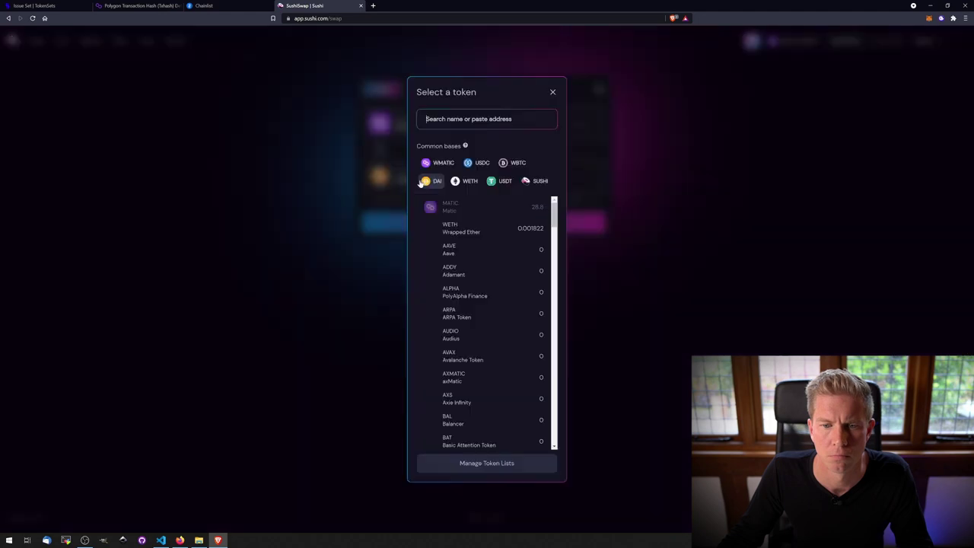
click(454, 120)
text(usdc)
click(478, 163)
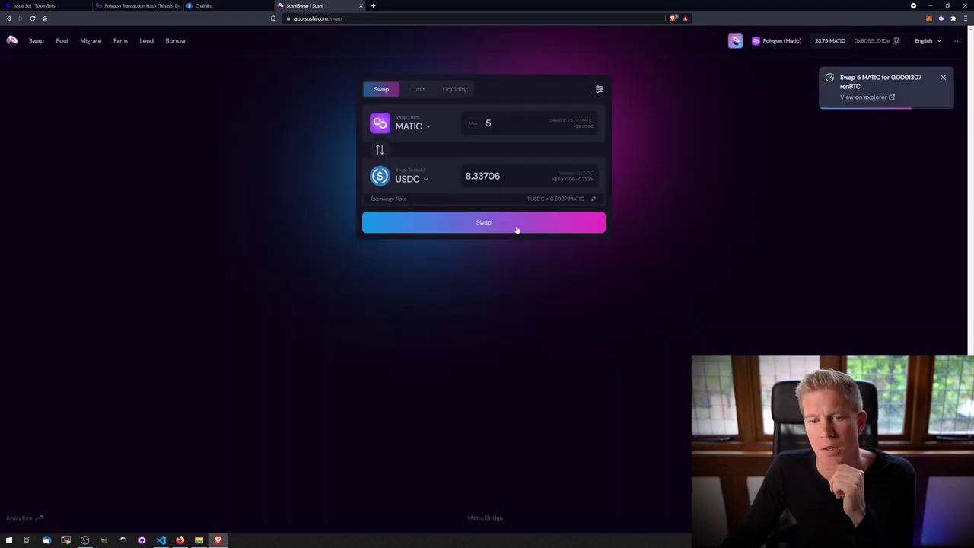
click(518, 225)
click(439, 384)
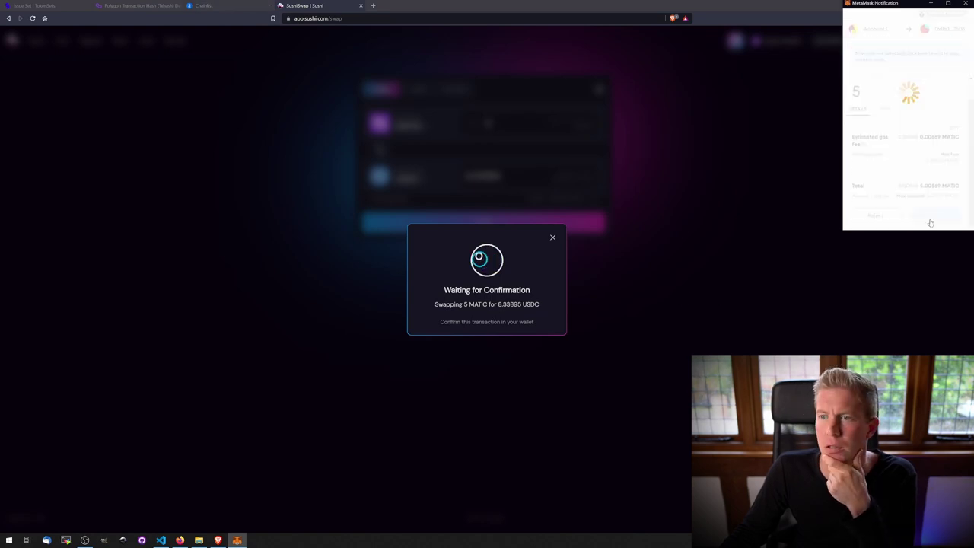
click(935, 216)
click(35, 6)
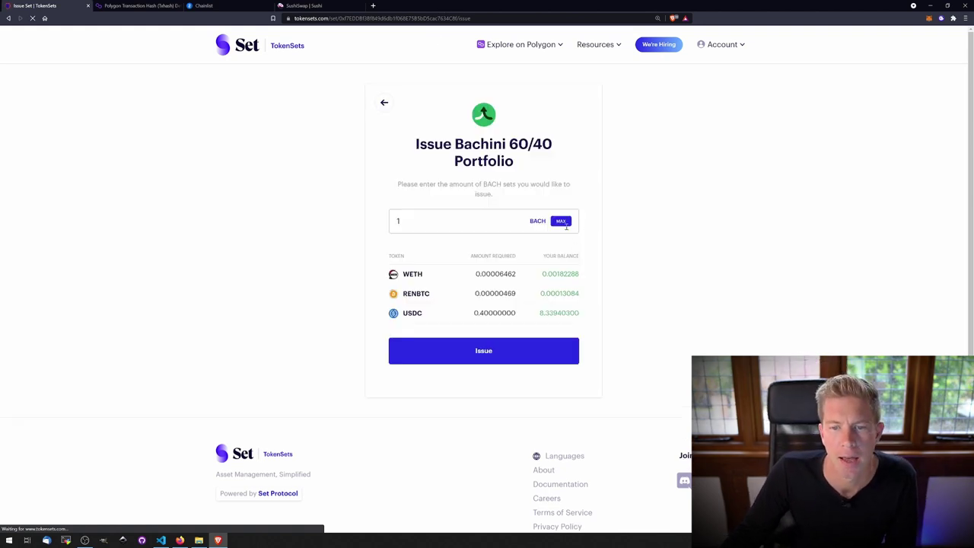
Issue the maximum 20.85 BACH via MetaMask, then copy the Set's contract address.
click(561, 223)
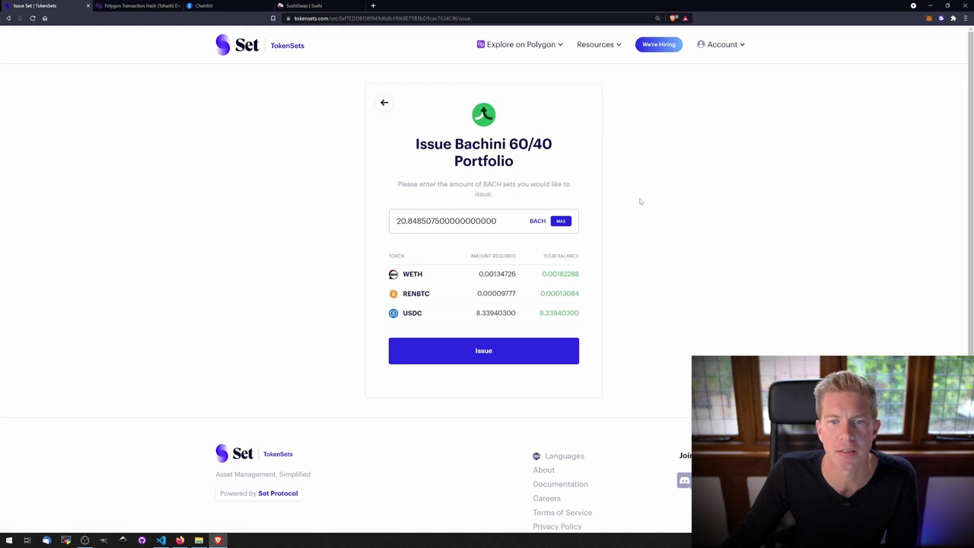
click(540, 347)
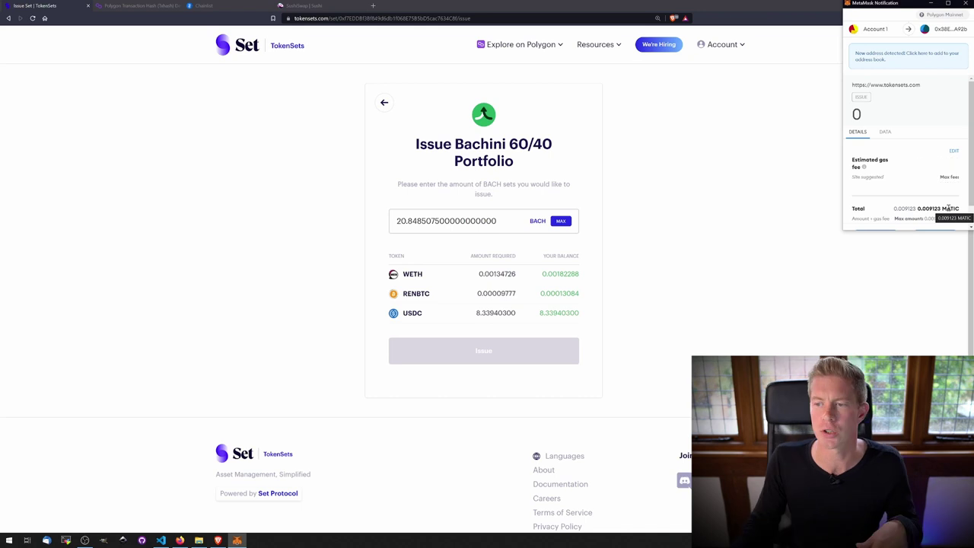
scroll(949, 212, down, 1)
click(949, 215)
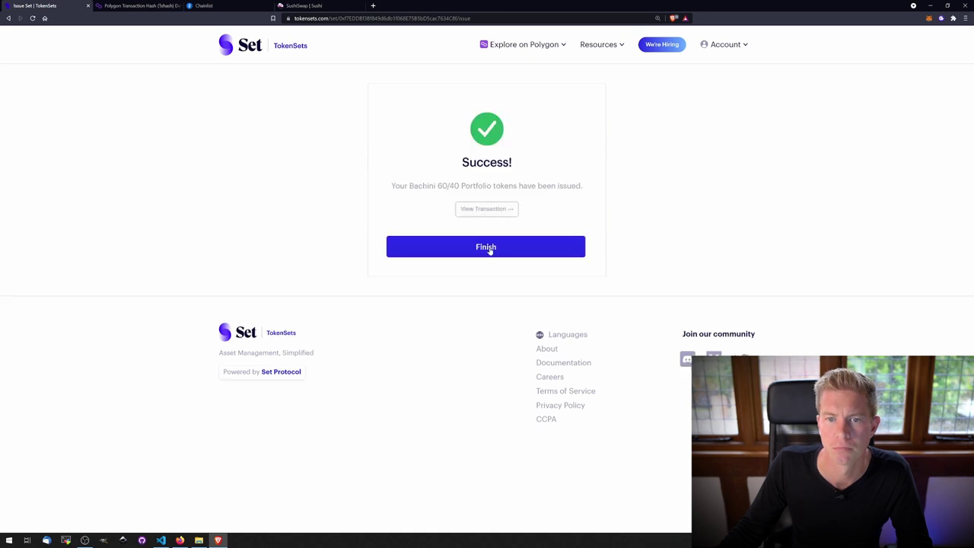
click(488, 247)
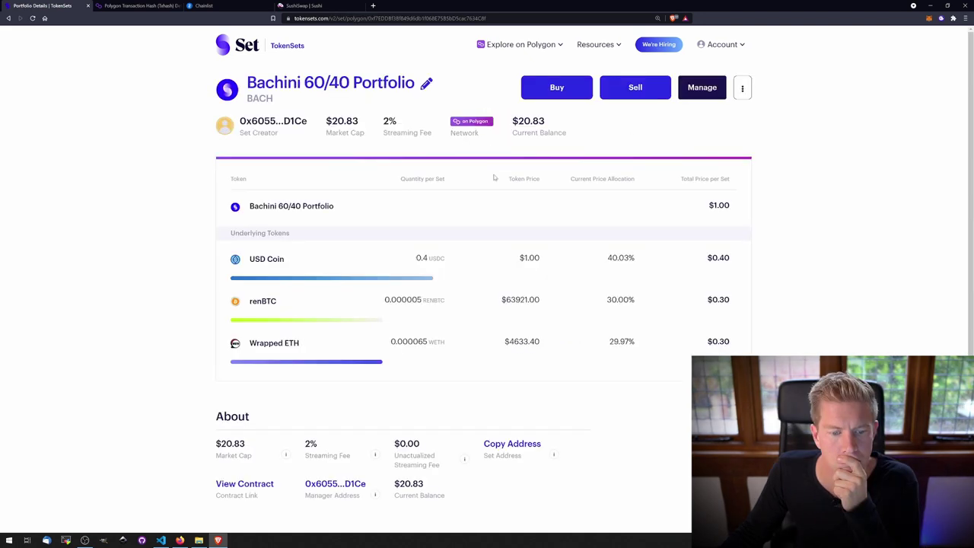
drag(398, 17, 517, 18)
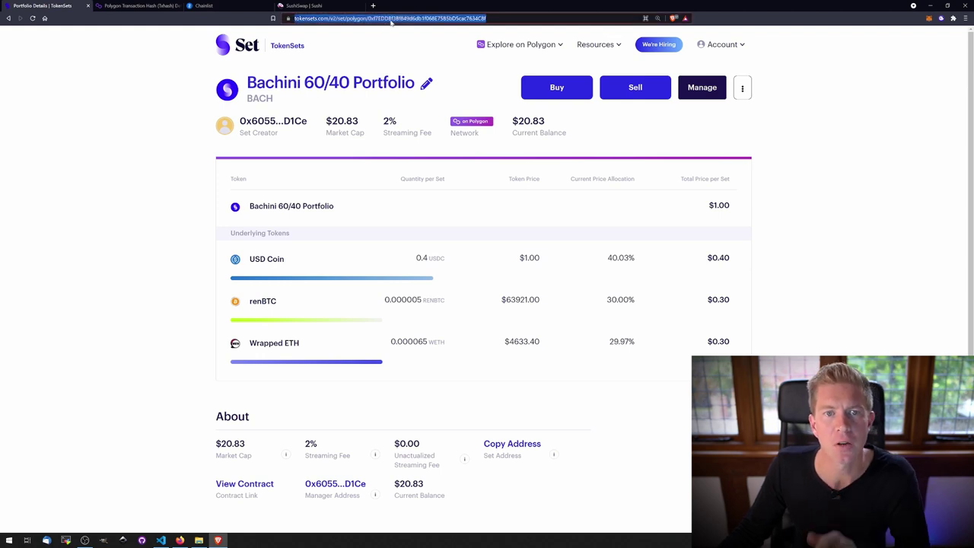
click(308, 5)
Import BACH into a new liquidity pair by contract address and approve SushiSwap spending it.
click(454, 89)
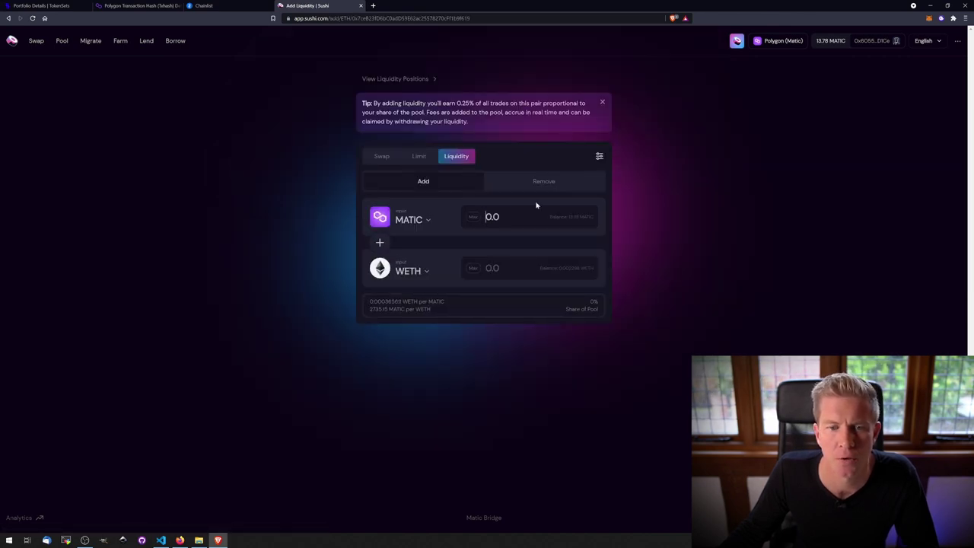
click(427, 219)
click(509, 119)
key(ctrl+v)
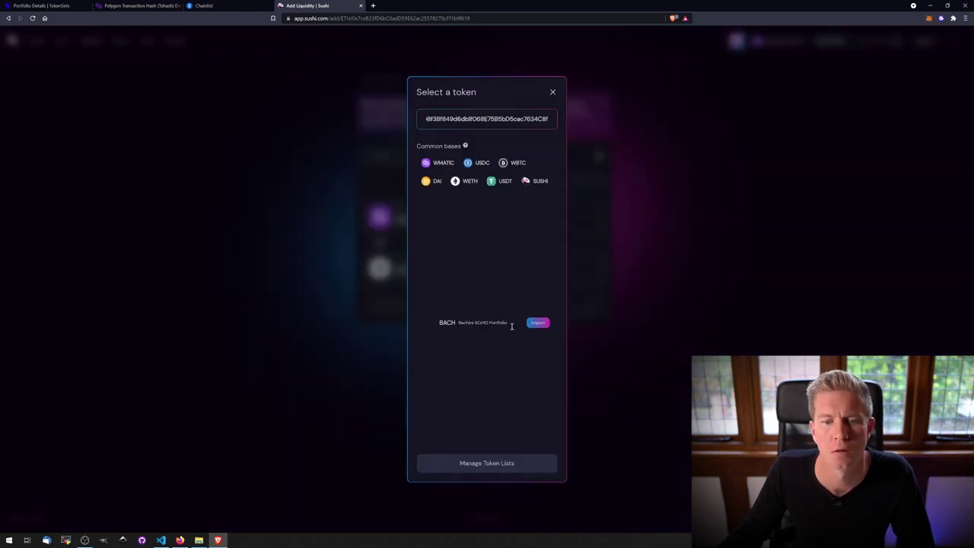
click(540, 325)
click(530, 322)
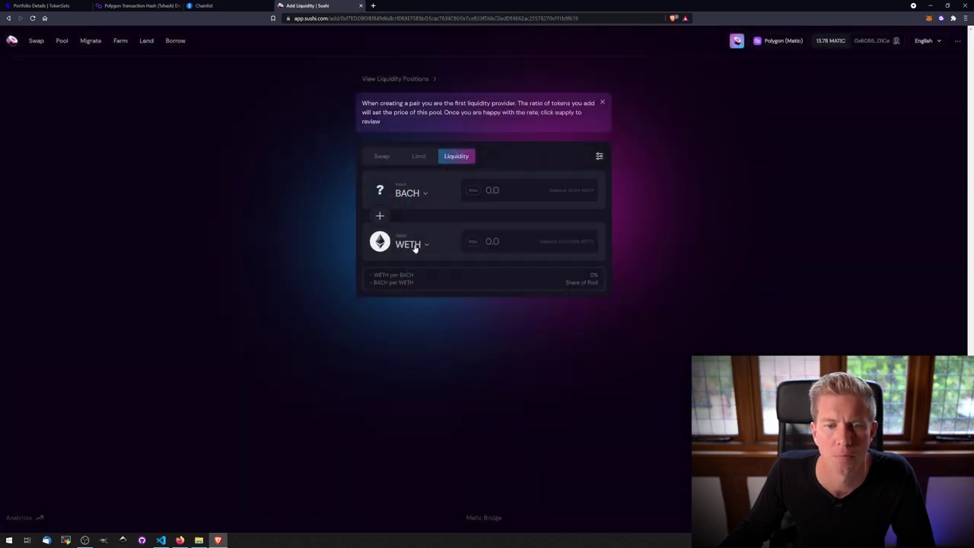
click(472, 189)
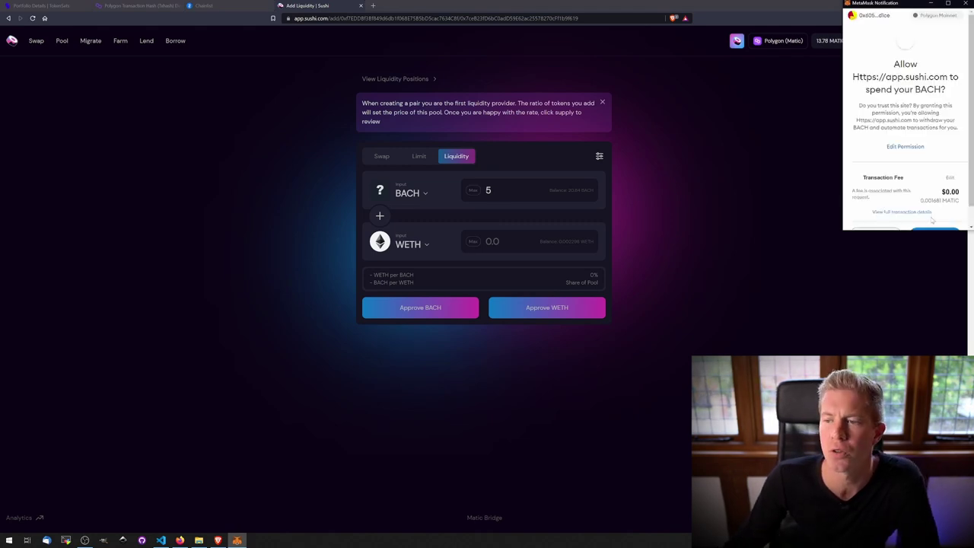
click(937, 216)
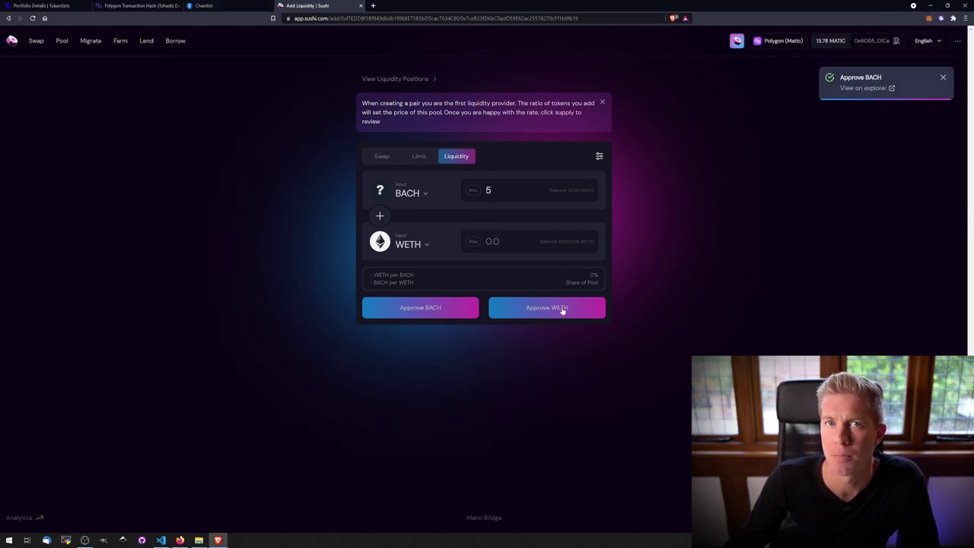
Approve 0.002 WETH and create the BACH/WETH pool supplying 5 BACH.
click(471, 241)
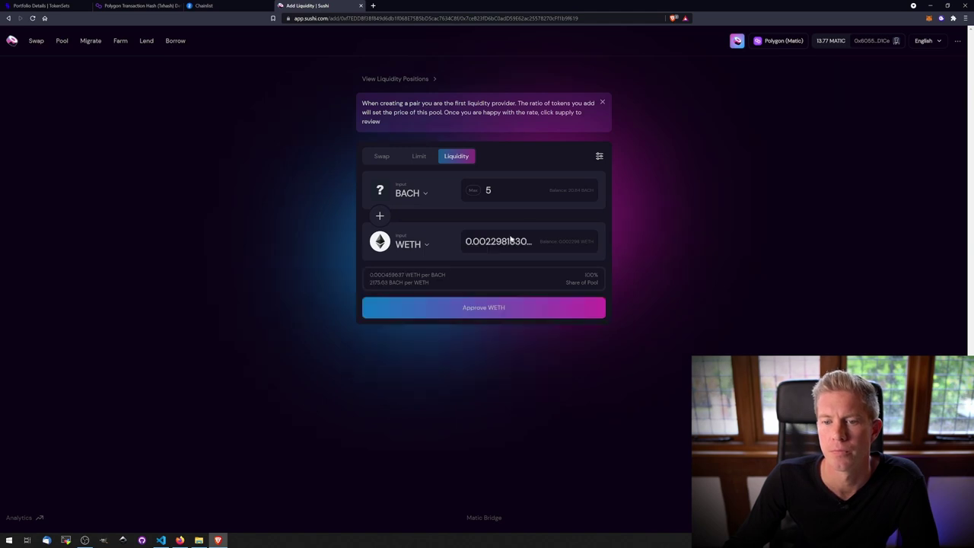
key(BackSpace)
click(513, 307)
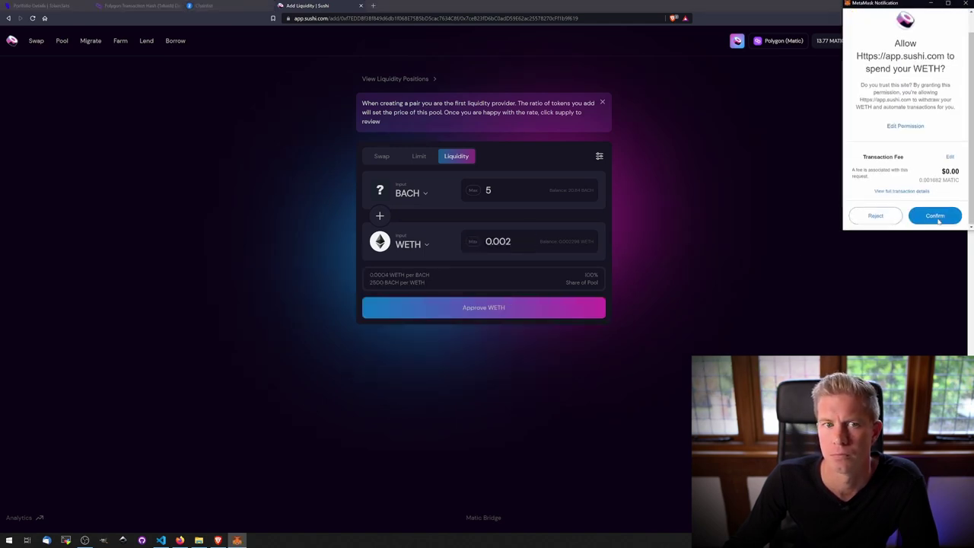
click(936, 216)
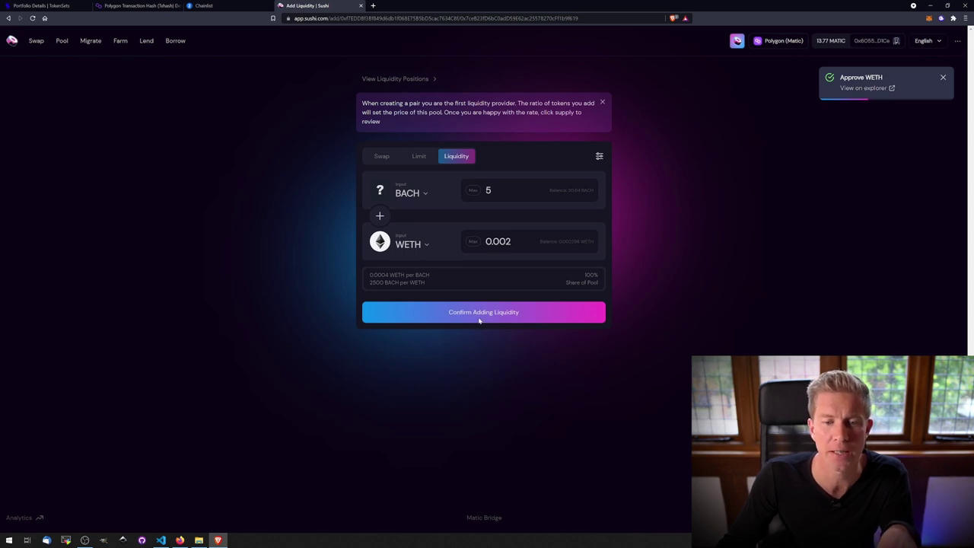
click(479, 315)
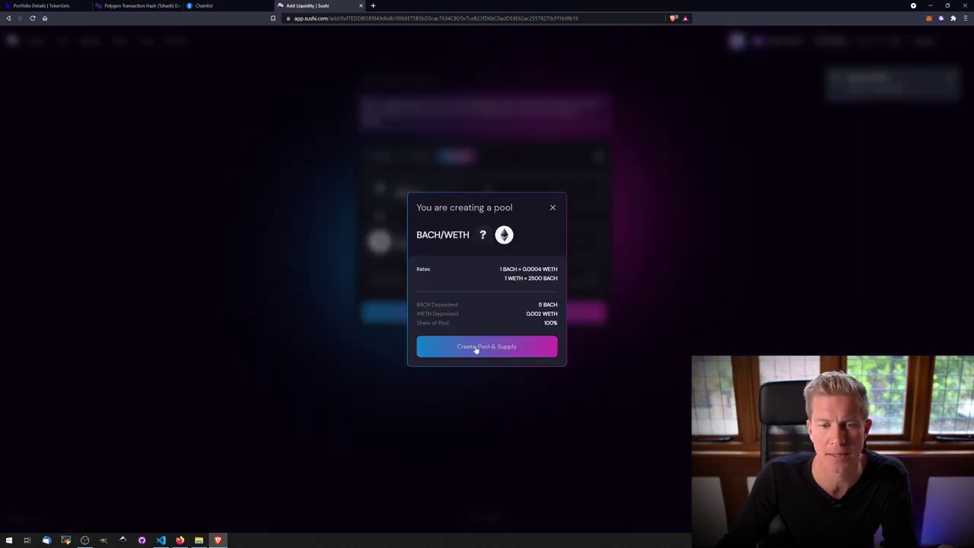
click(477, 347)
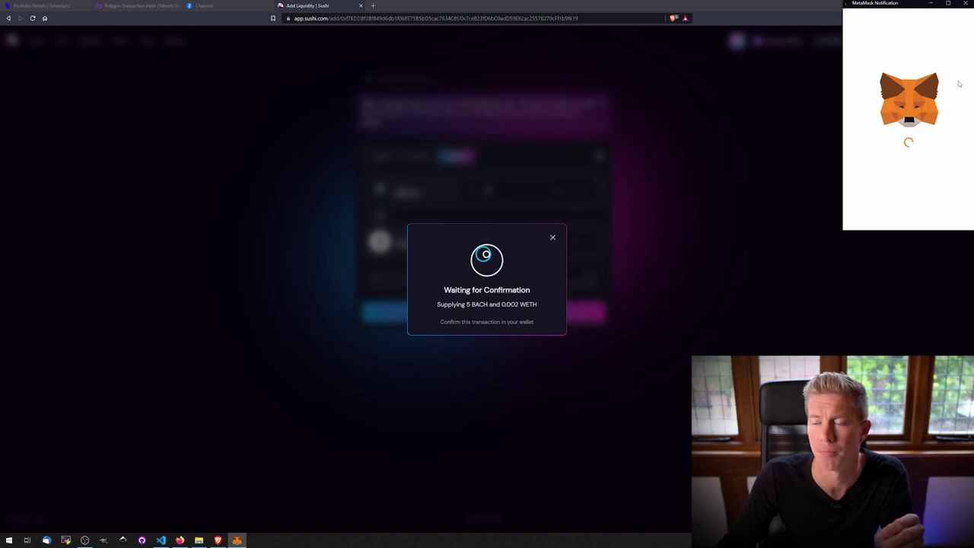
click(936, 217)
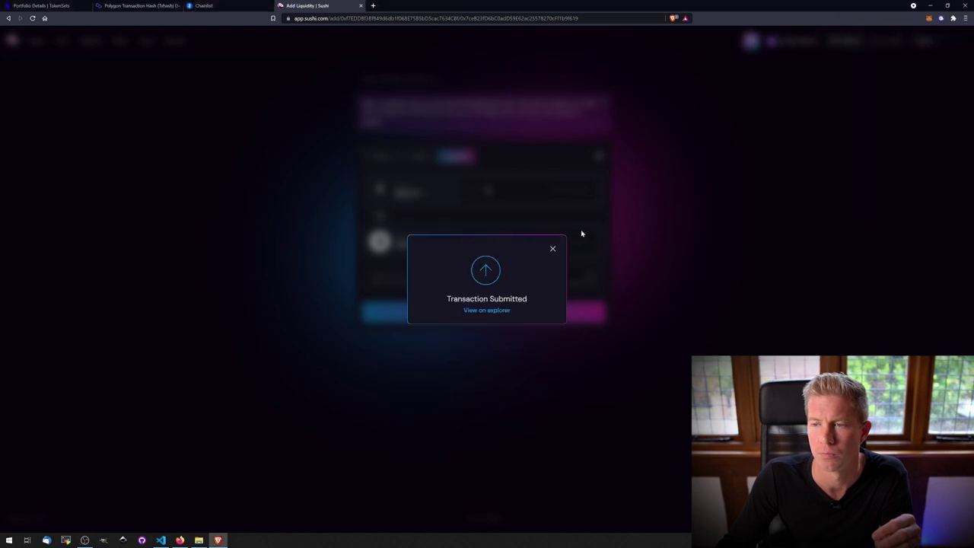
click(552, 251)
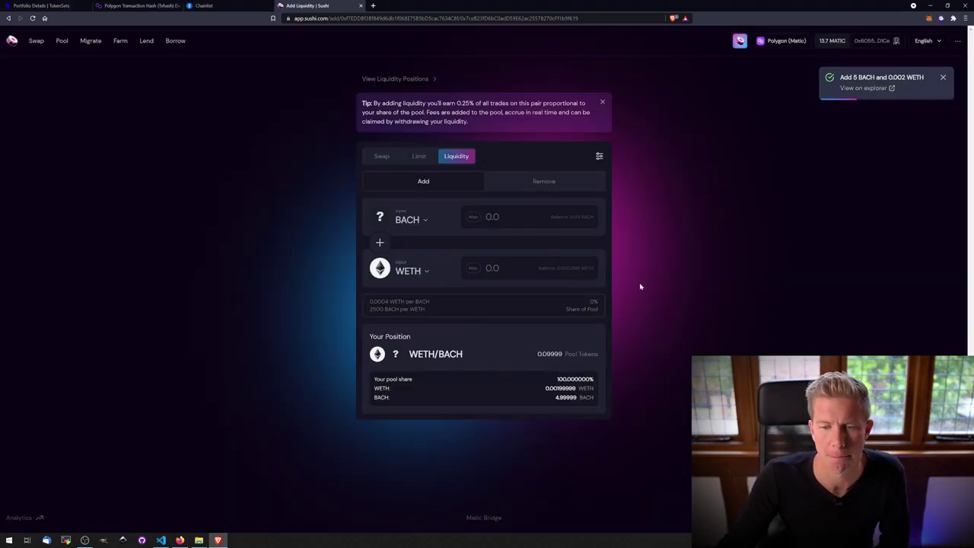
key(ctrl+1)
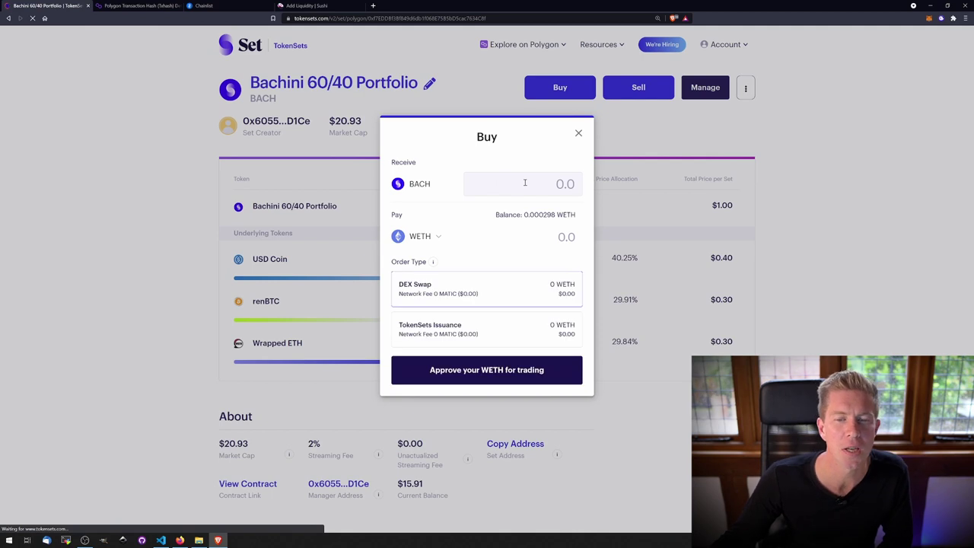
Buy 0.1 BACH with WETH, approving WETH and confirming the order in MetaMask.
text(0.1)
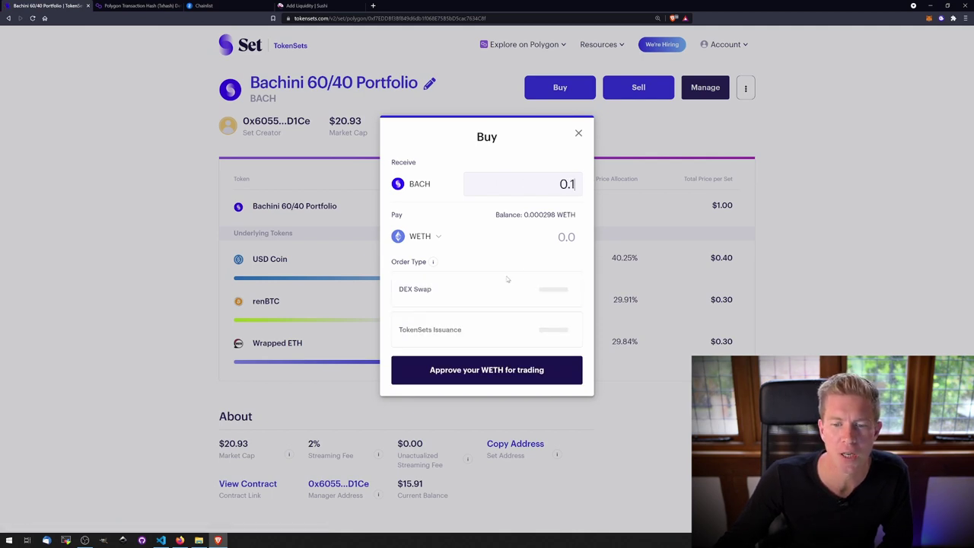
click(494, 369)
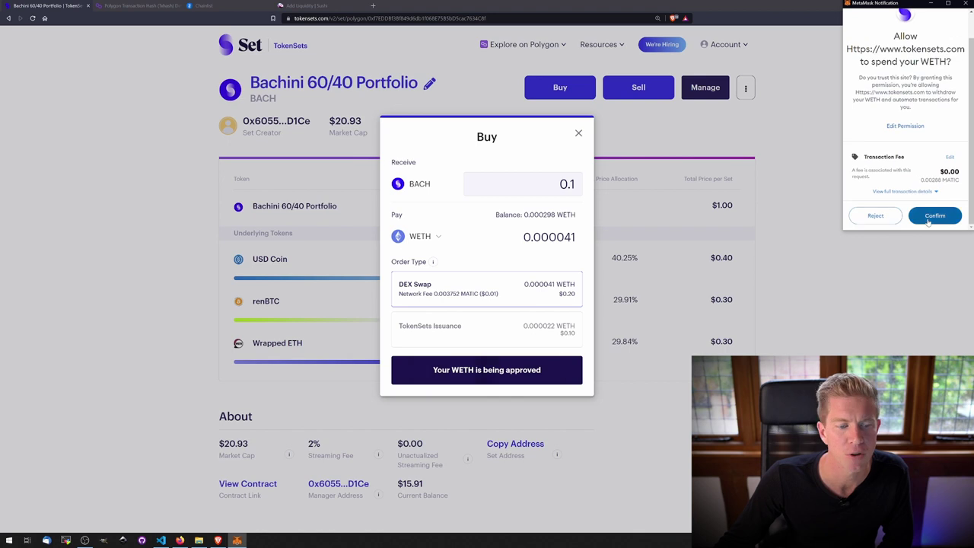
click(928, 217)
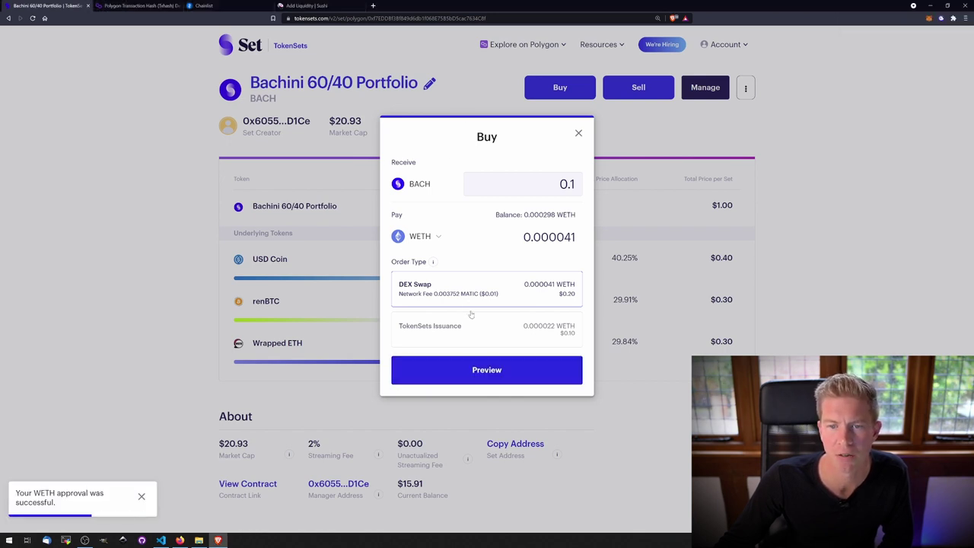
click(474, 370)
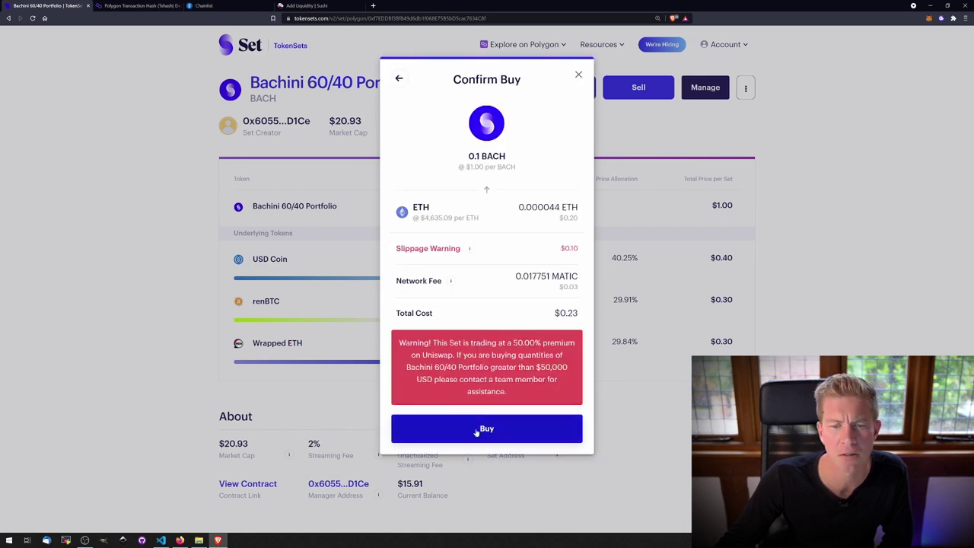
click(475, 430)
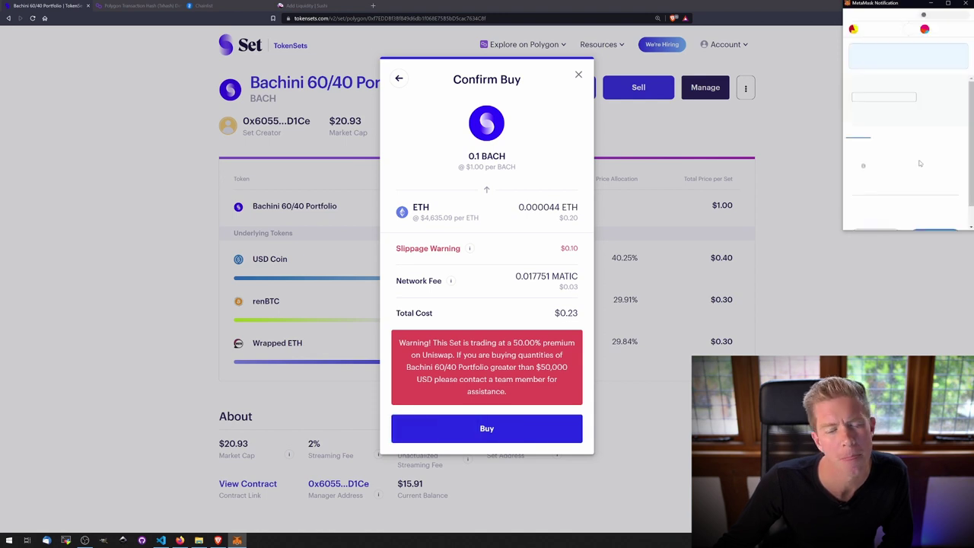
scroll(919, 160, down, 1)
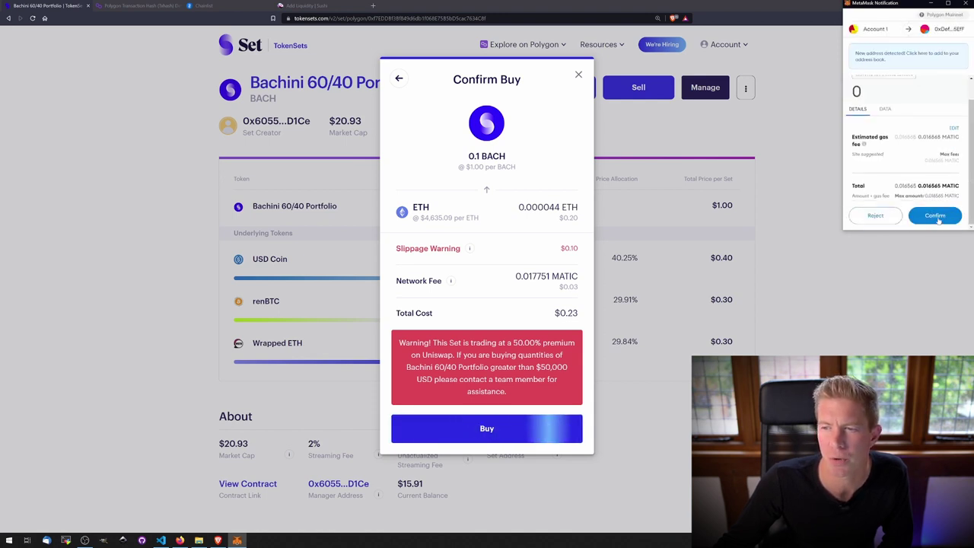
click(935, 216)
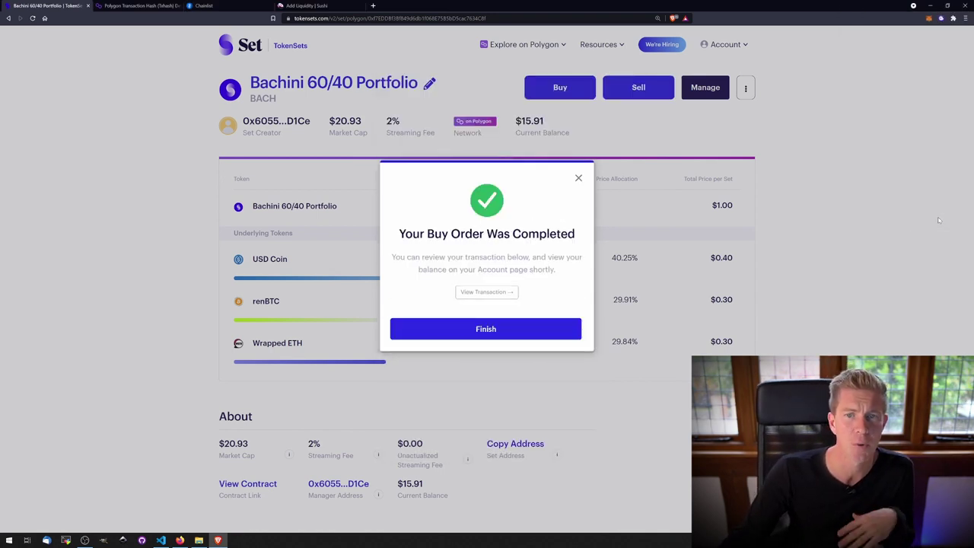
click(461, 133)
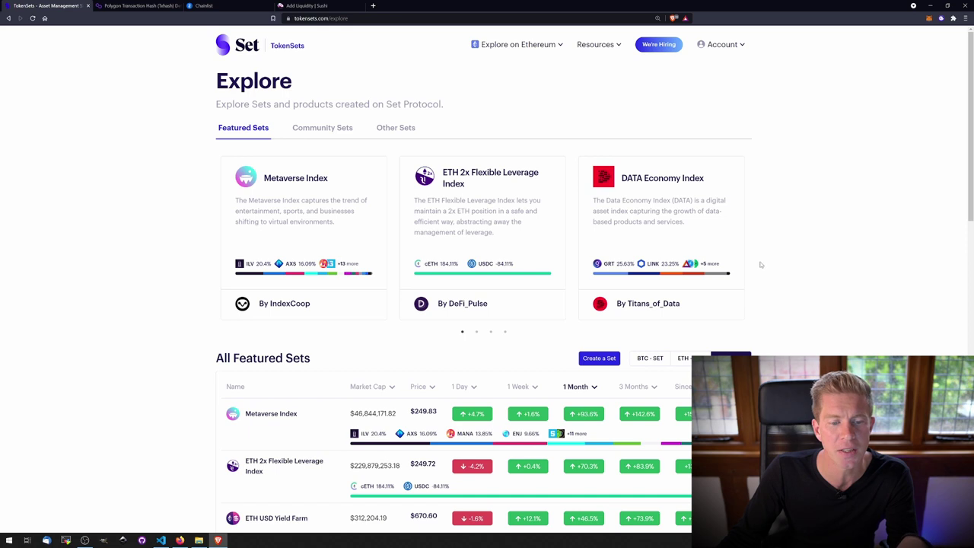
Sort All Featured Sets by Market Cap, bringing ETH 2x Flexible Leverage Index to the top.
scroll(761, 264, down, 1)
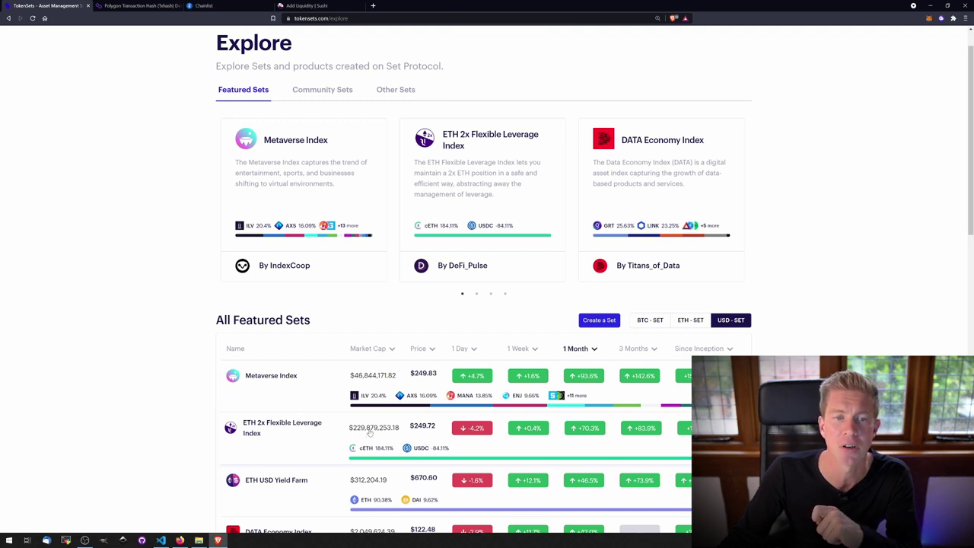
click(367, 348)
scroll(304, 293, down, 2)
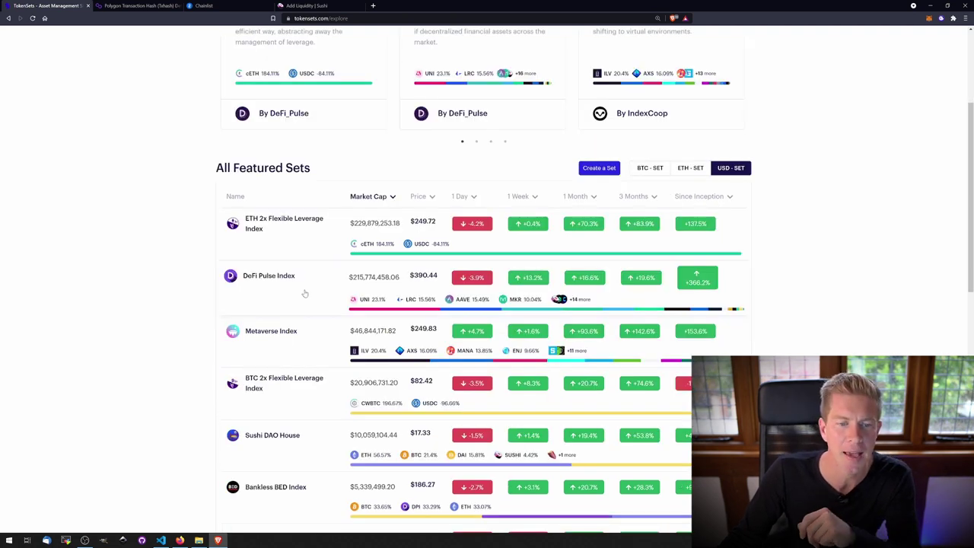